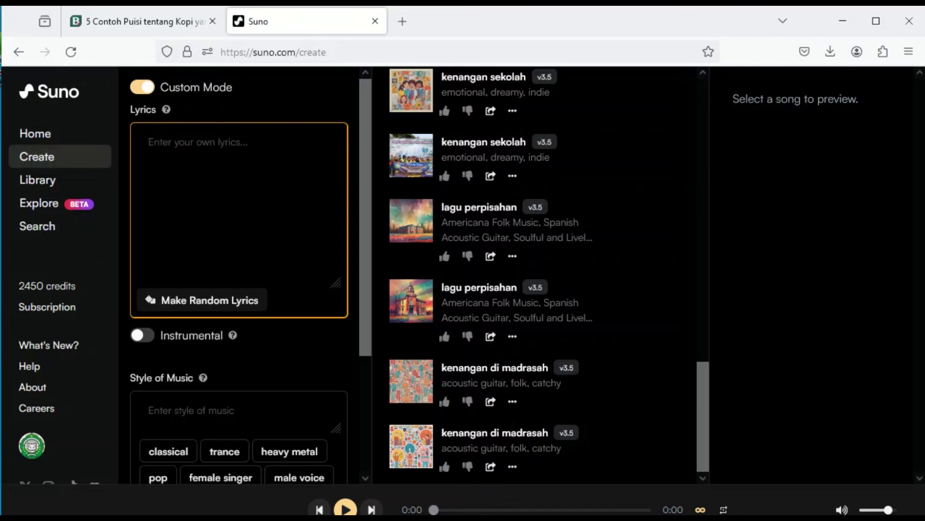
- Paste the copied coffee poem beginning "Dalam secangkir kopi hitam" into the lyrics and check its lines
key(ctrl+v)
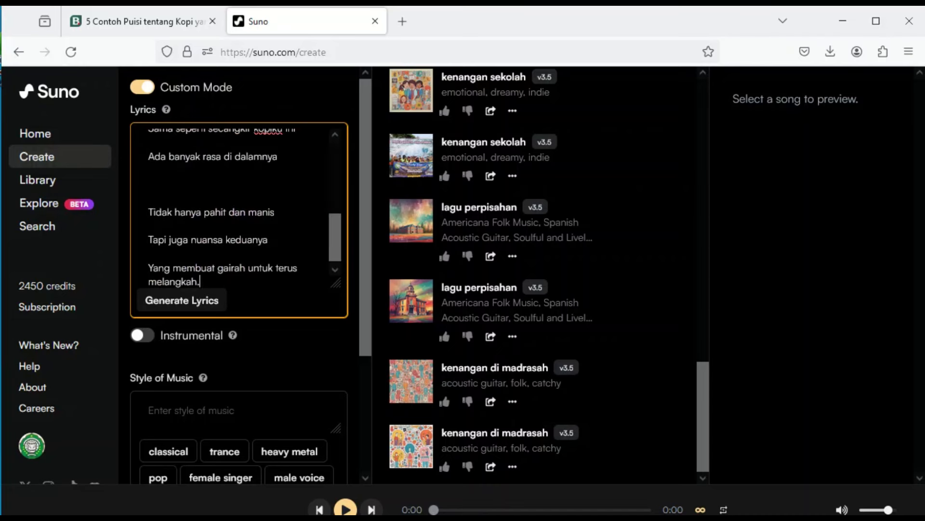
scroll(237, 207, up, 4)
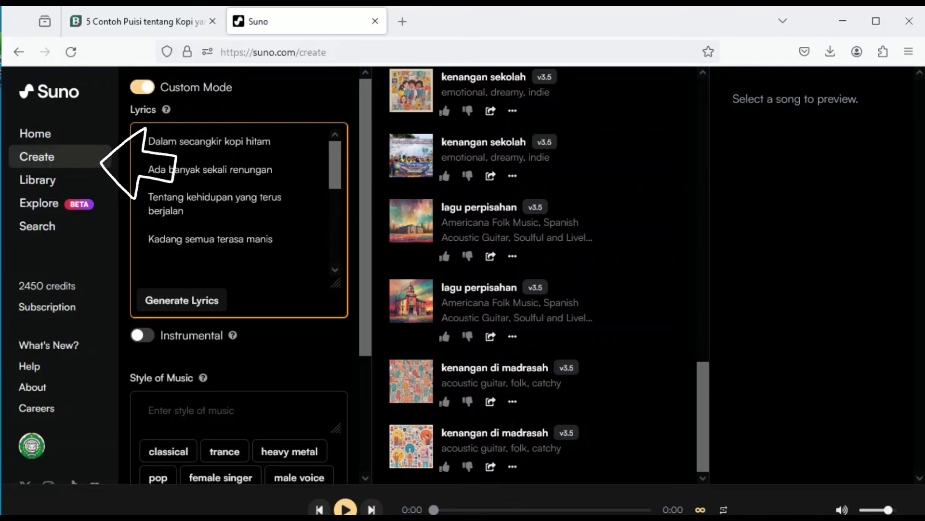
scroll(237, 208, down, 3)
scroll(237, 207, up, 2)
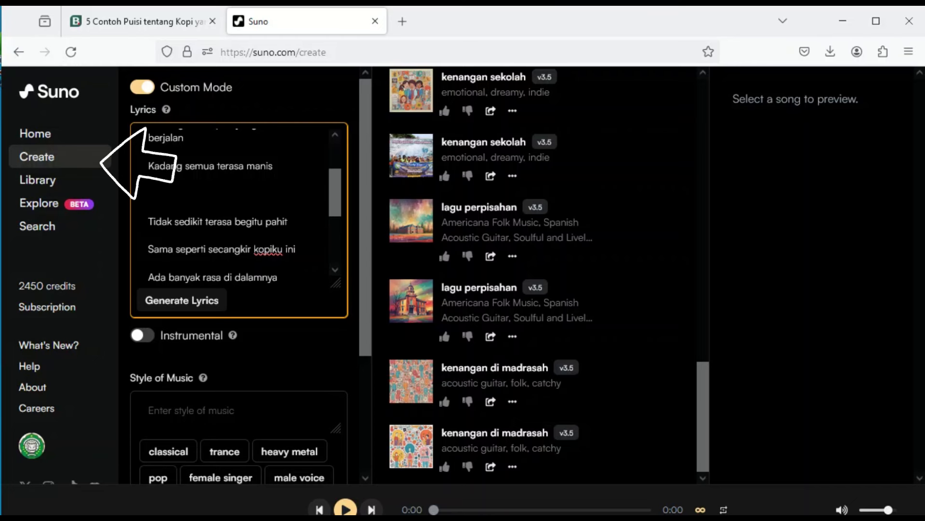
- Set the style of music to "spoken word, poem, male voice"
click(193, 410)
text(s)
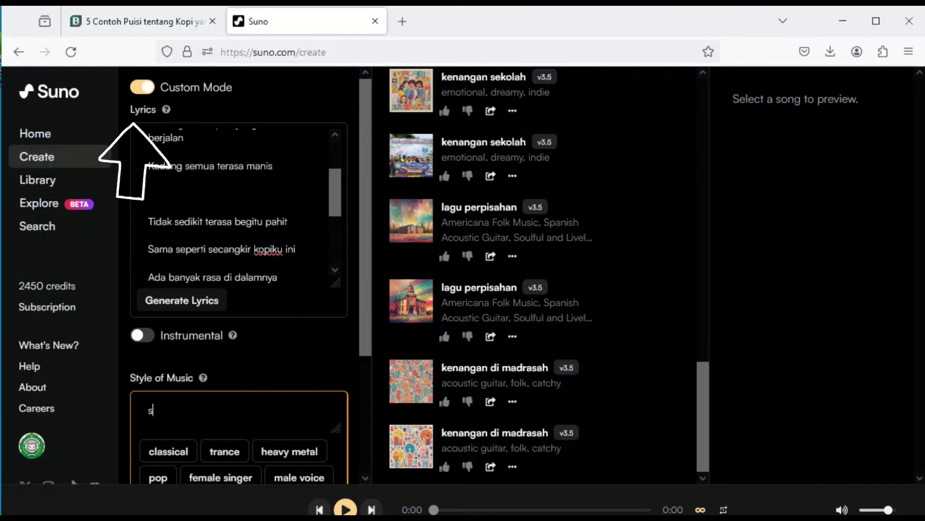
text(poken wor)
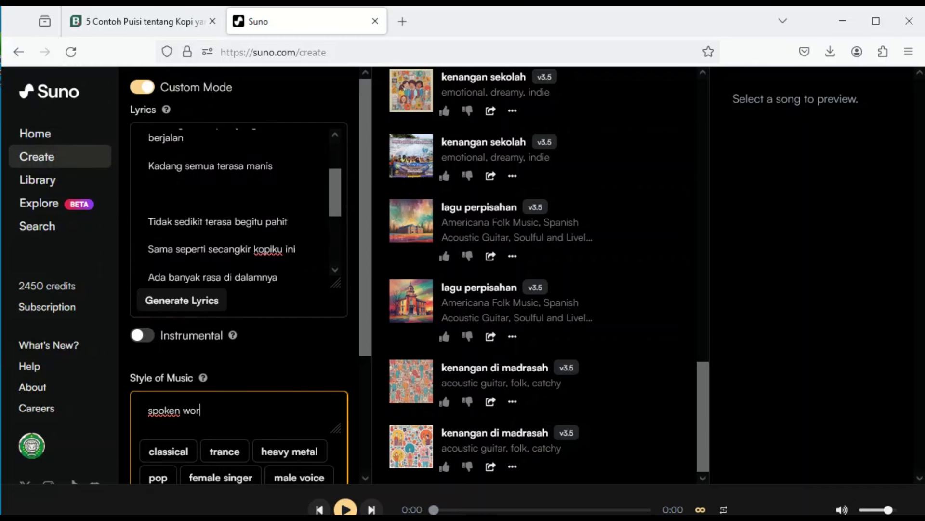
text(d, p)
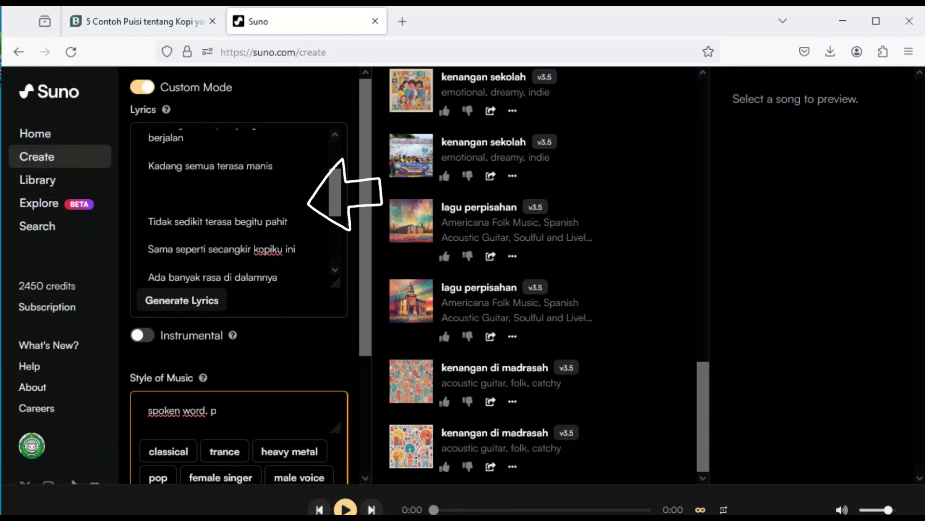
text(oem, male voice)
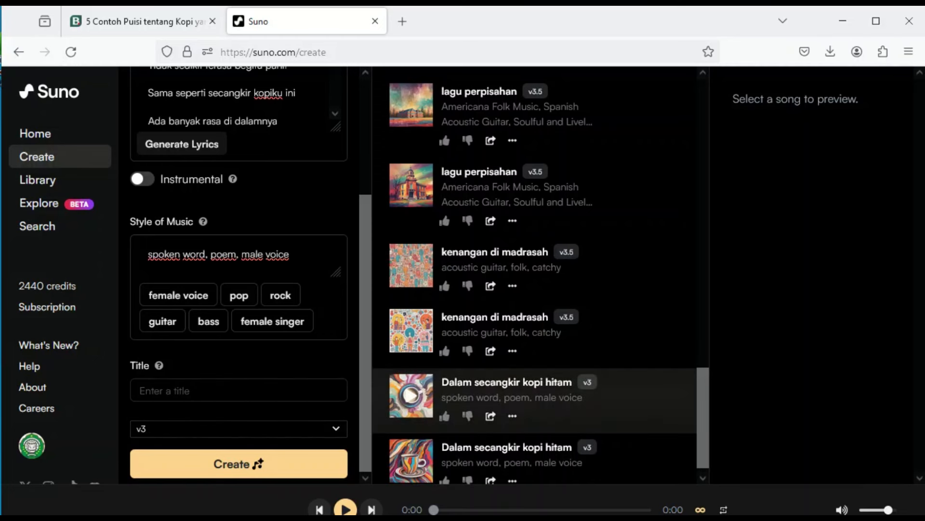
- Play the first generated "Dalam secangkir kopi hitam" track and follow its lyrics in the song preview
click(411, 395)
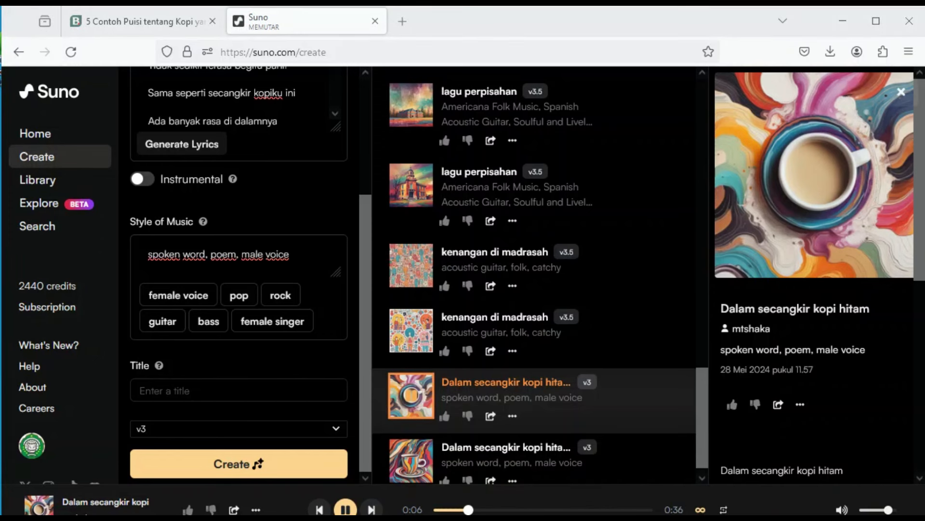
scroll(814, 289, down, 5)
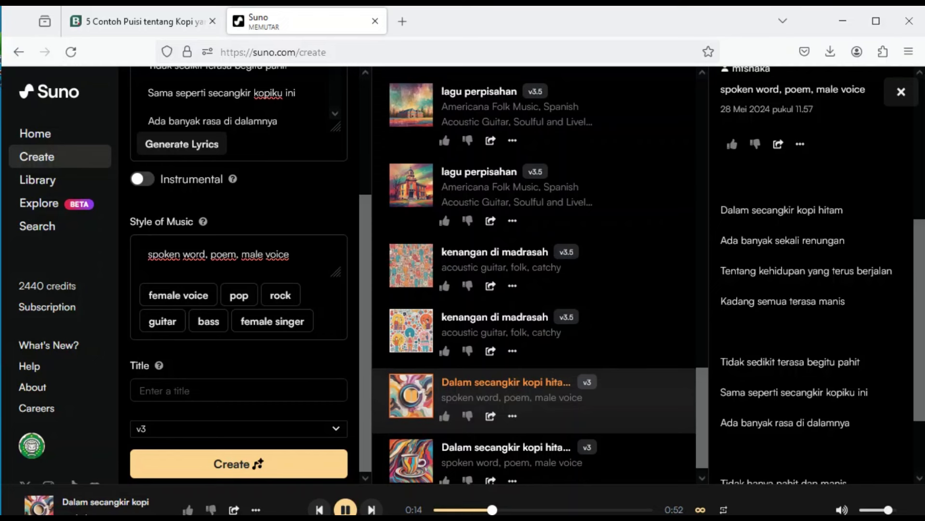
scroll(534, 274, down, 1)
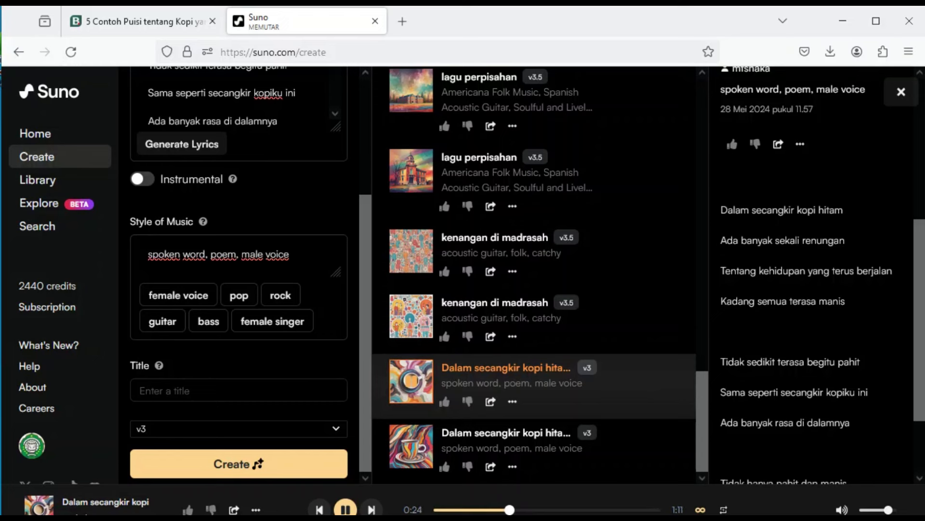
scroll(809, 289, down, 2)
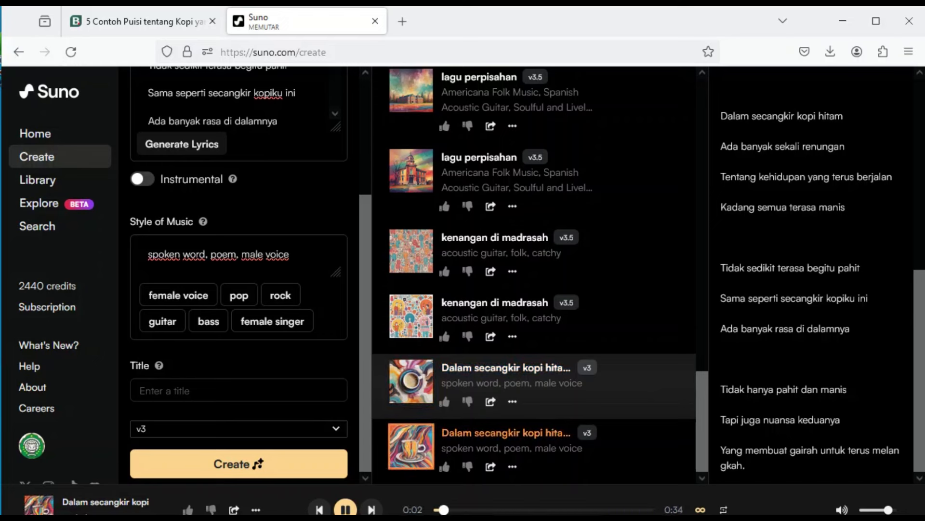
scroll(812, 274, up, 3)
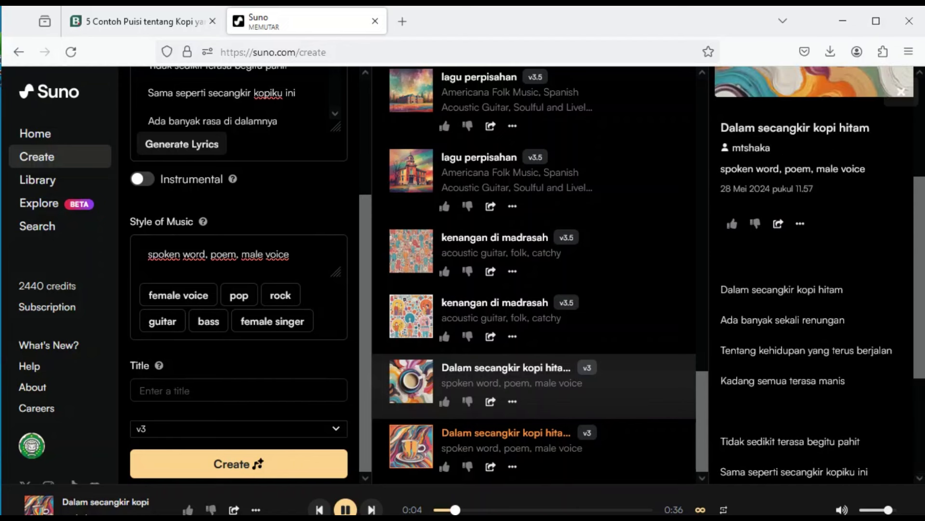
scroll(812, 274, down, 2)
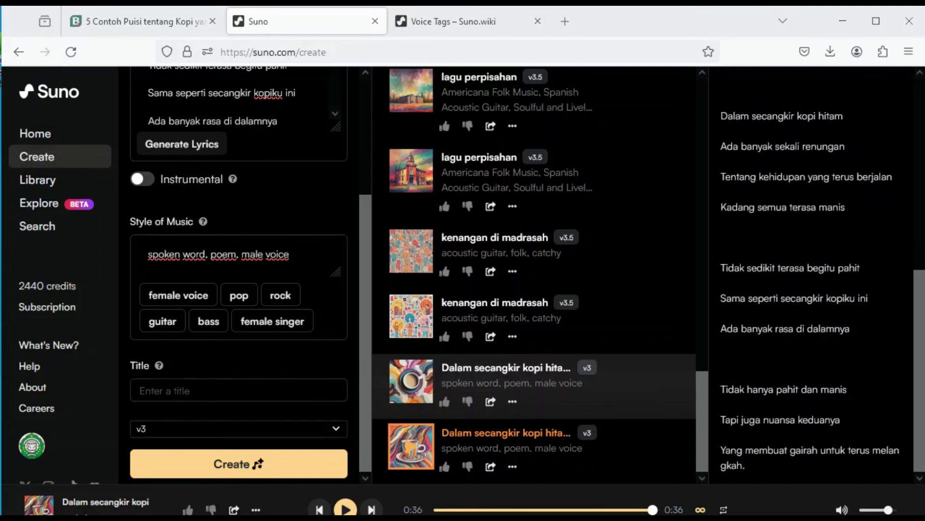
- Choose model version v3 and insert two blank lines above the poem's first line in the lyrics
click(239, 429)
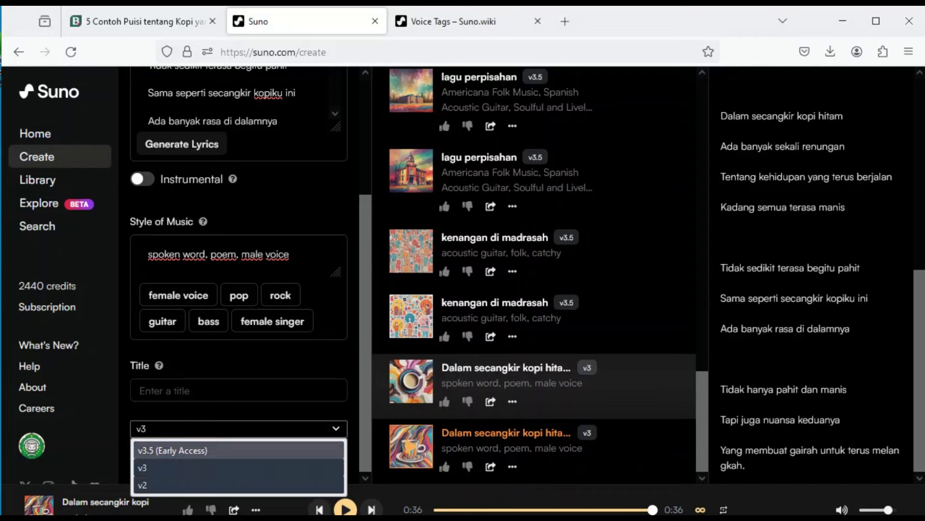
click(238, 467)
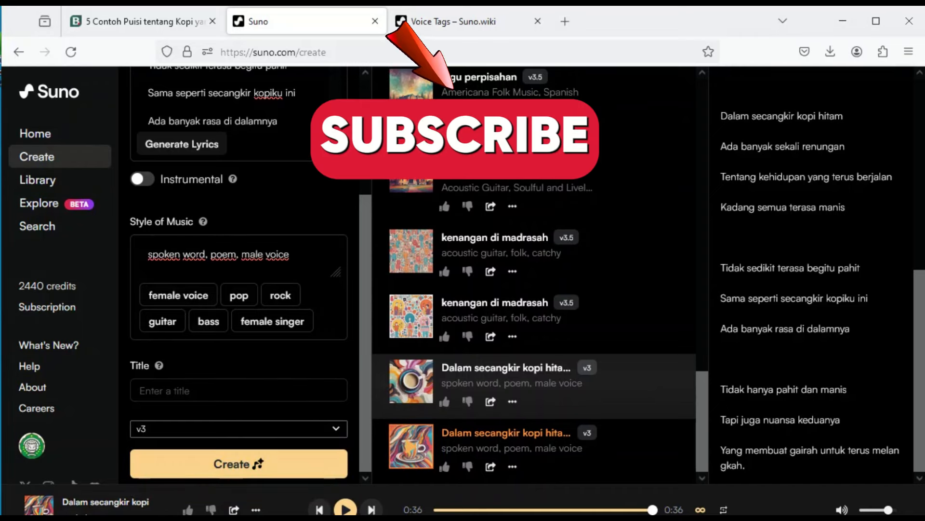
scroll(238, 275, up, 5)
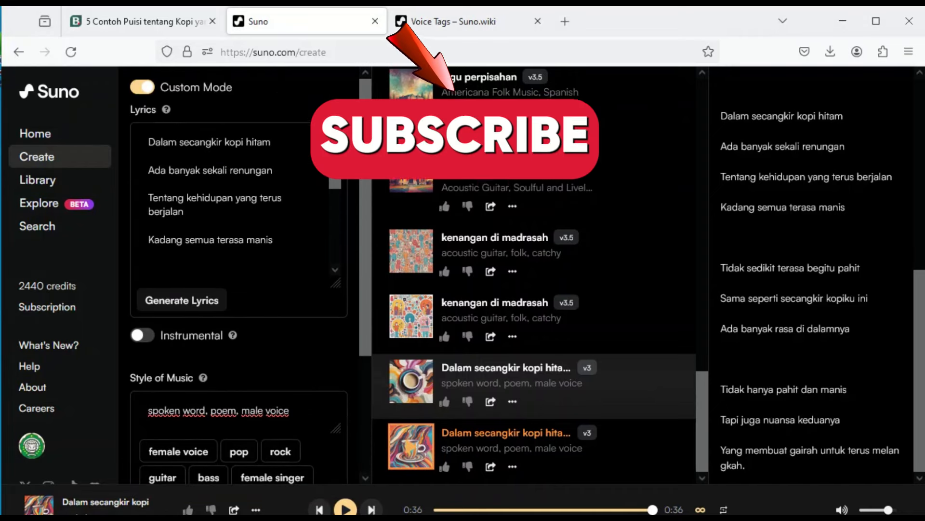
click(149, 141)
key(Return)
key(Return)
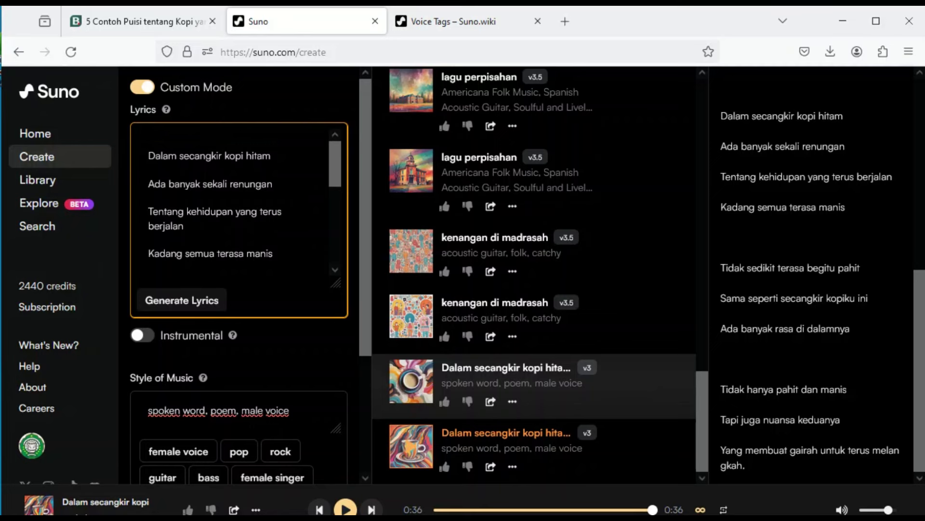
key(Up)
key(Up)
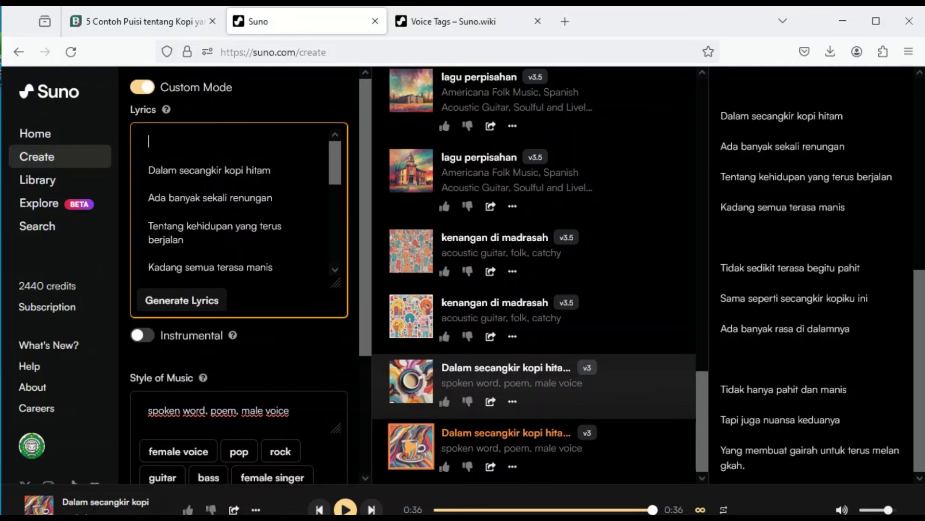
- Enter the tag "[instrumental piano]" as the first line of the lyrics
text([inst)
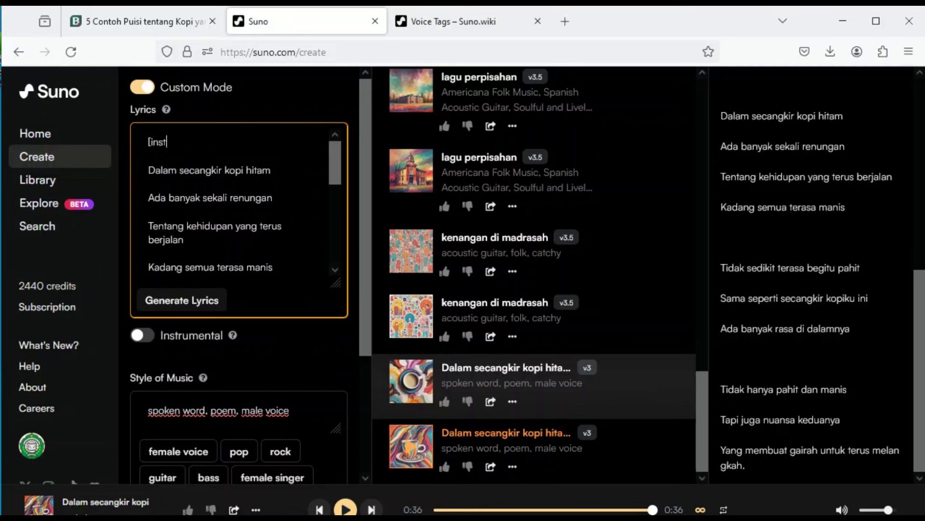
text(rumen)
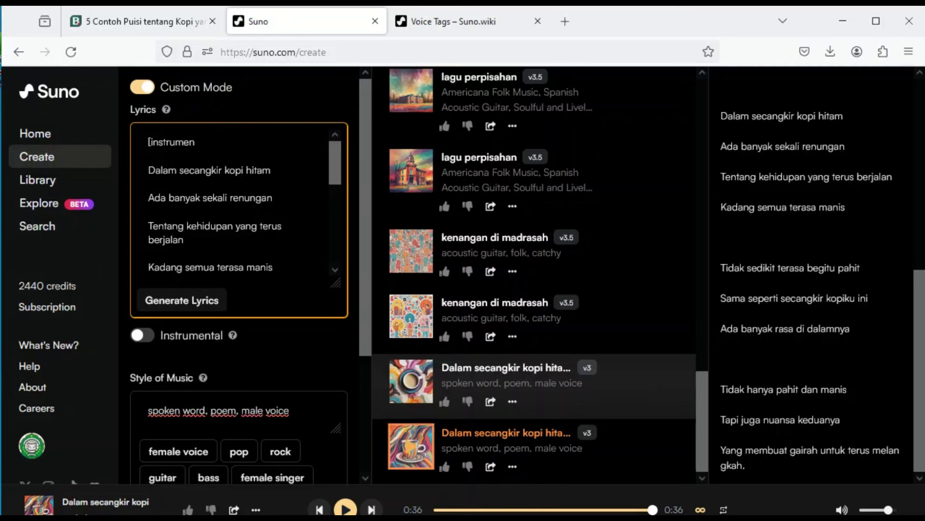
text(latal pi)
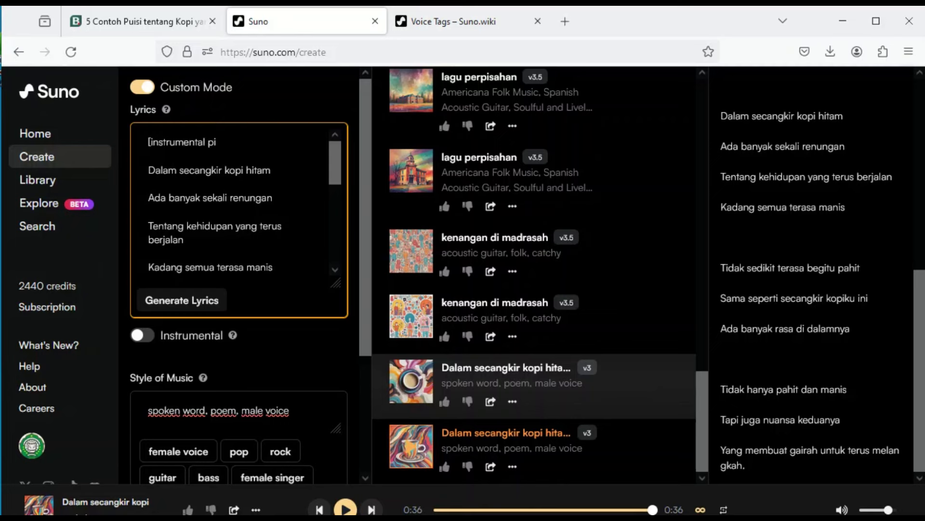
text(oa)
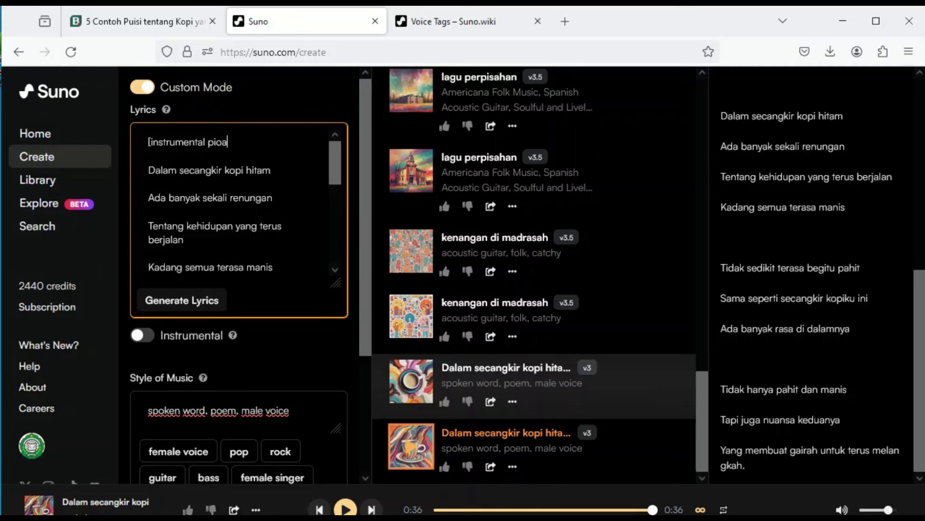
key(BackSpace)
key(BackSpace)
text(a)
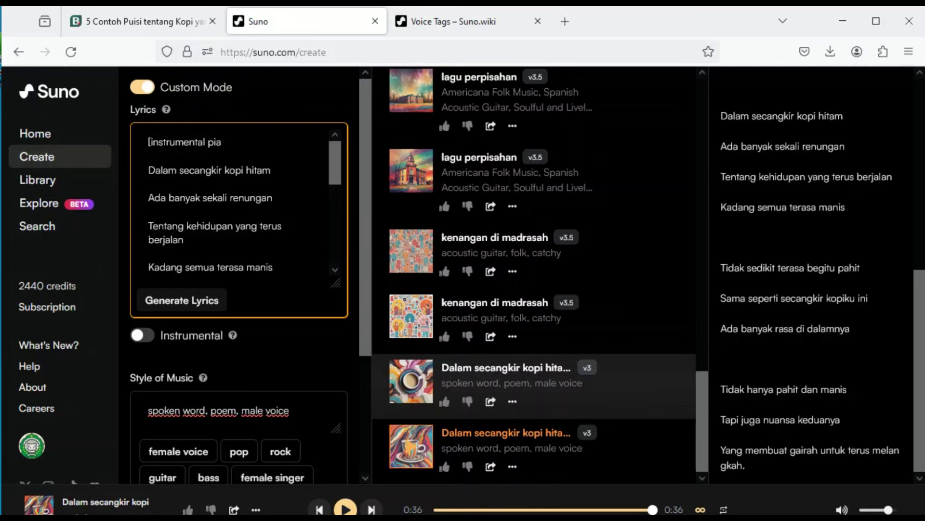
text(no])
key(Return)
- Add the tag "[piano solo]" on the second line and "[spoken word]" directly above the poem's first stanza
text([piano s)
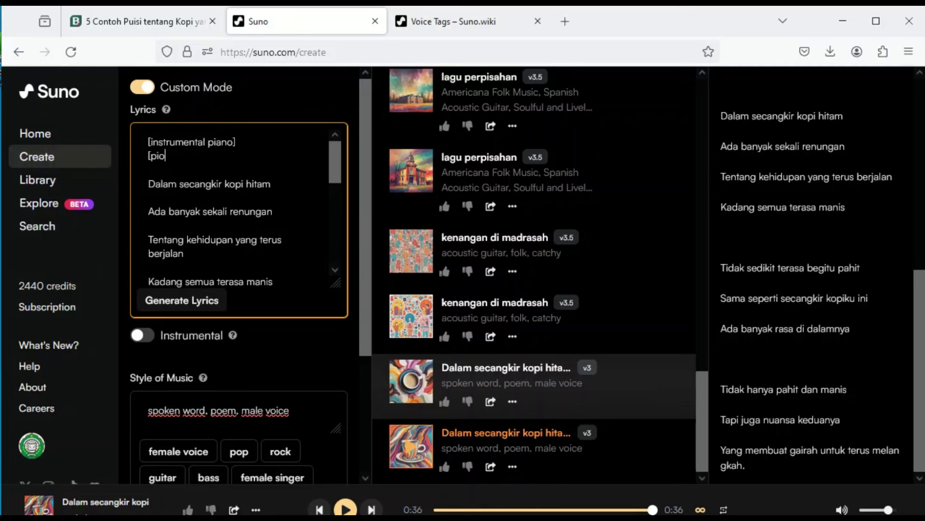
text(olo)
key(ctrl+Left)
key(ctrl+shift+Right)
key(BackSpace)
text(solo])
text([spoken word)
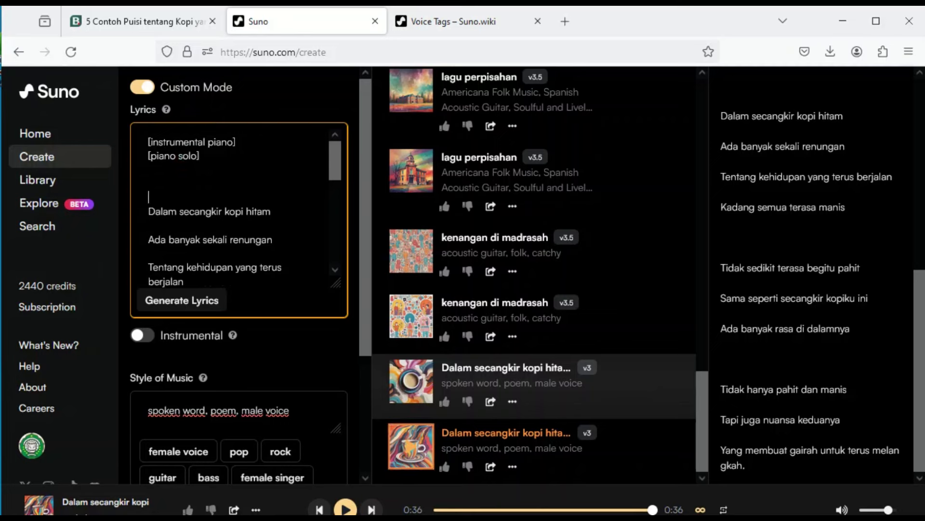
text(])
- Remove the blank lines between the verses of the poem's first stanza
key(Down)
key(Down)
key(Down)
key(Down)
key(Down)
key(Down)
key(Down)
key(Down)
key(Down)
key(Down)
key(Down)
key(Down)
key(Down)
key(Down)
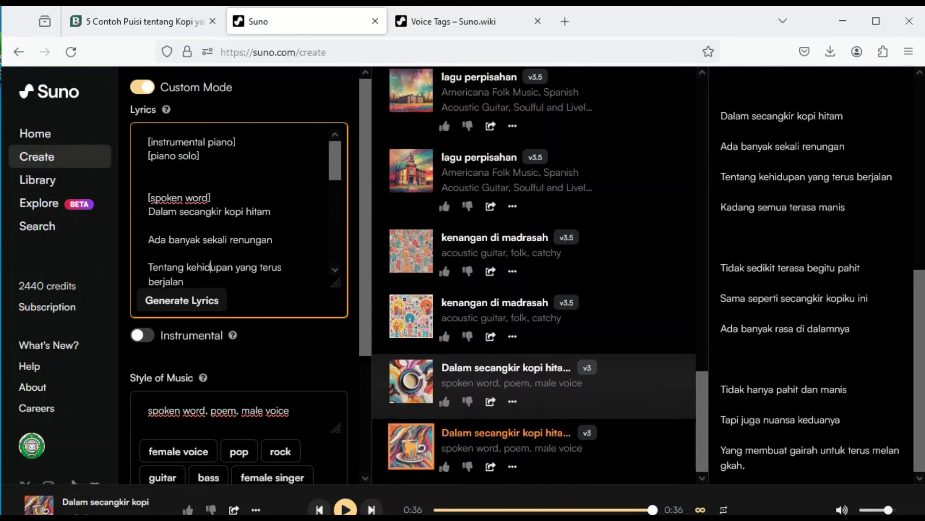
key(Up)
key(Up)
key(Up)
key(Up)
key(Up)
key(Up)
key(Up)
key(Up)
key(Up)
key(Up)
key(Up)
key(Up)
key(Up)
key(Up)
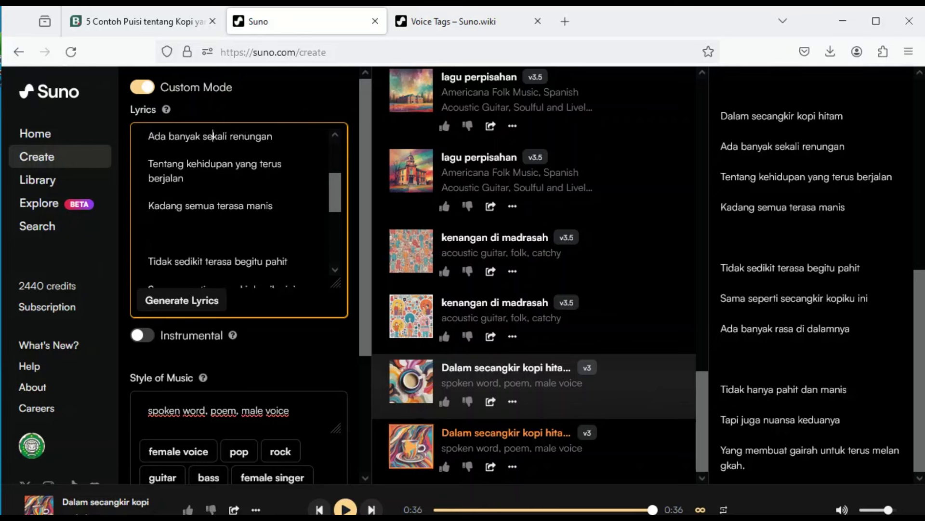
key(Down)
key(Down)
key(Down)
key(Down)
key(Down)
key(Delete)
key(Down)
key(Delete)
key(Down)
key(Down)
key(Down)
key(BackSpace)
- Remove the blank lines between the verses of the poem's second and third stanzas
key(Down)
key(Down)
key(Down)
key(Down)
key(Down)
key(Down)
key(Down)
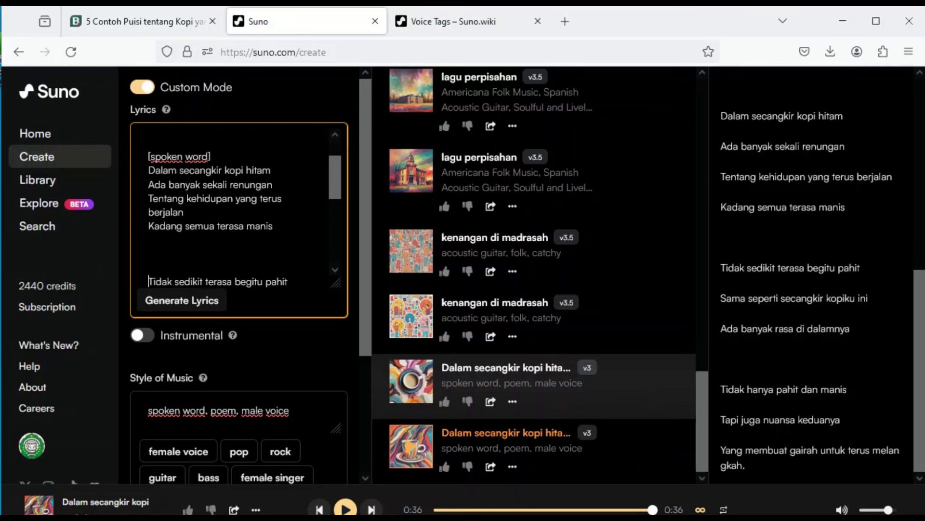
key(Up)
key(BackSpace)
key(Down)
key(Down)
key(BackSpace)
key(Down)
key(Down)
key(Down)
key(Down)
key(Down)
key(Down)
key(BackSpace)
key(Down)
key(Down)
key(BackSpace)
key(Down)
key(Down)
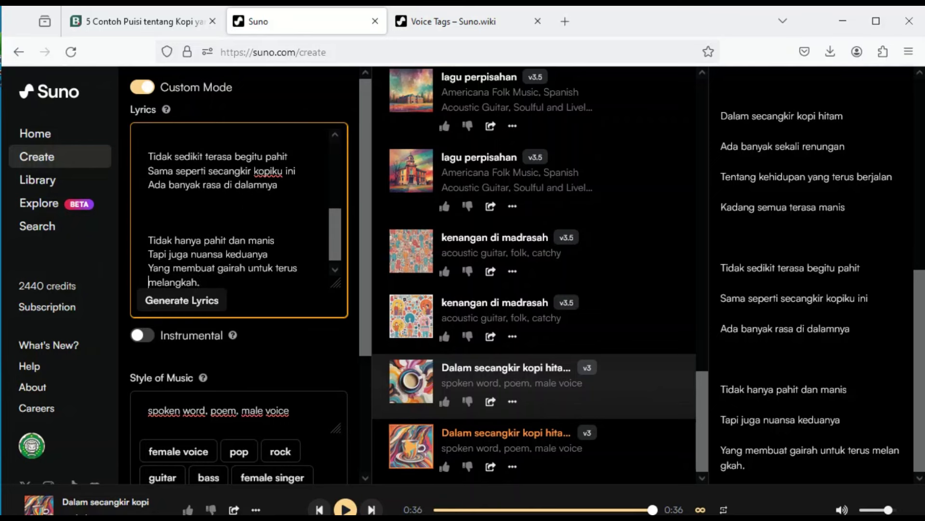
- Add the tag "[voice loud]" directly above the second stanza and "[spoken word]" directly above the third
key(Up)
key(Up)
key(Up)
key(Up)
key(Up)
key(Up)
key(Up)
key(Up)
key(Up)
key(Up)
key(Up)
key(Up)
key(Up)
key(Up)
key(Up)
key(Up)
key(Up)
key(Up)
key(Down)
key(Down)
key(Down)
key(Down)
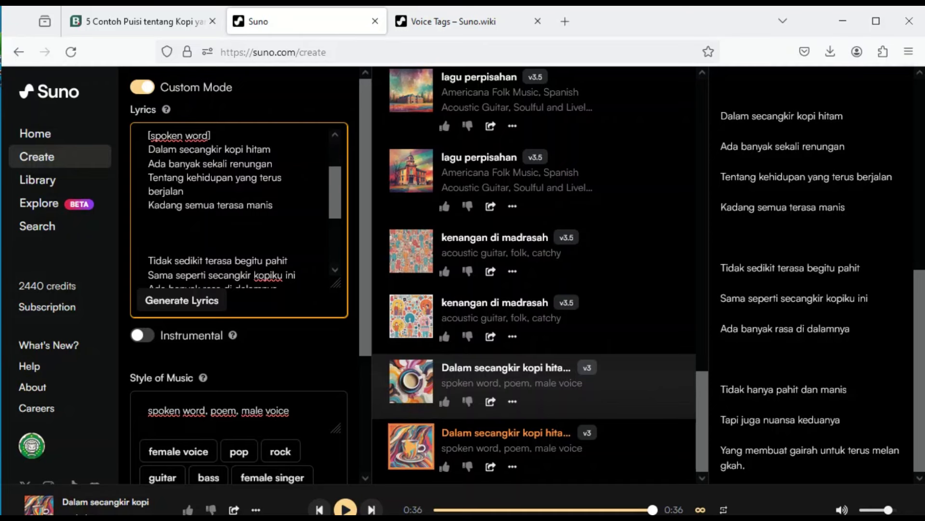
text([voice loud])
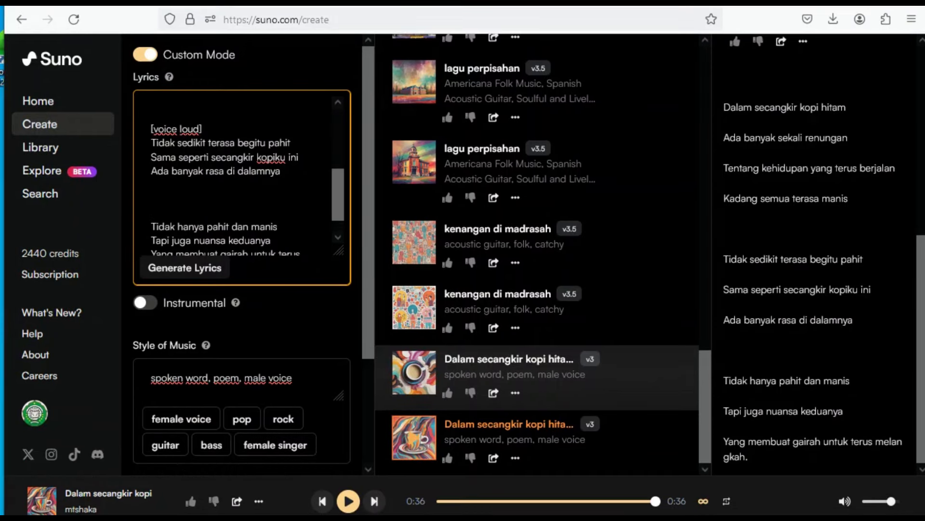
text([spo)
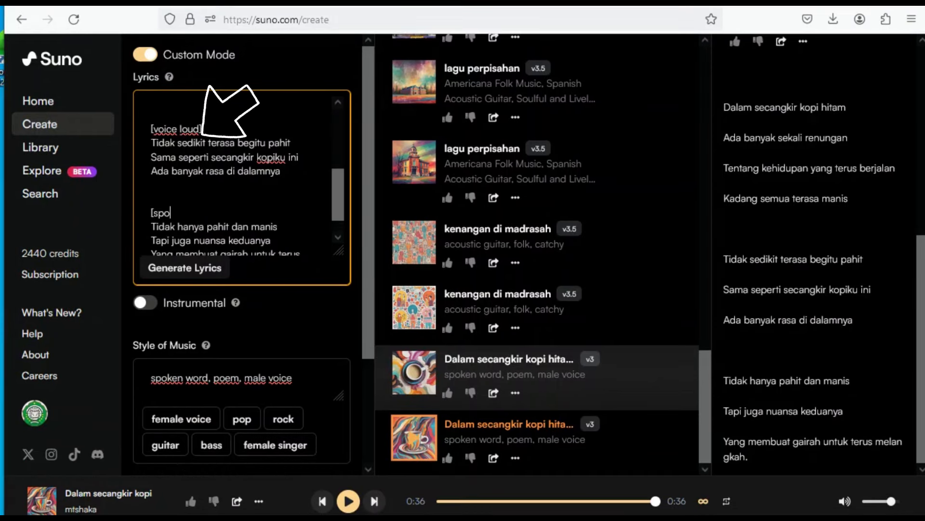
text(ken word])
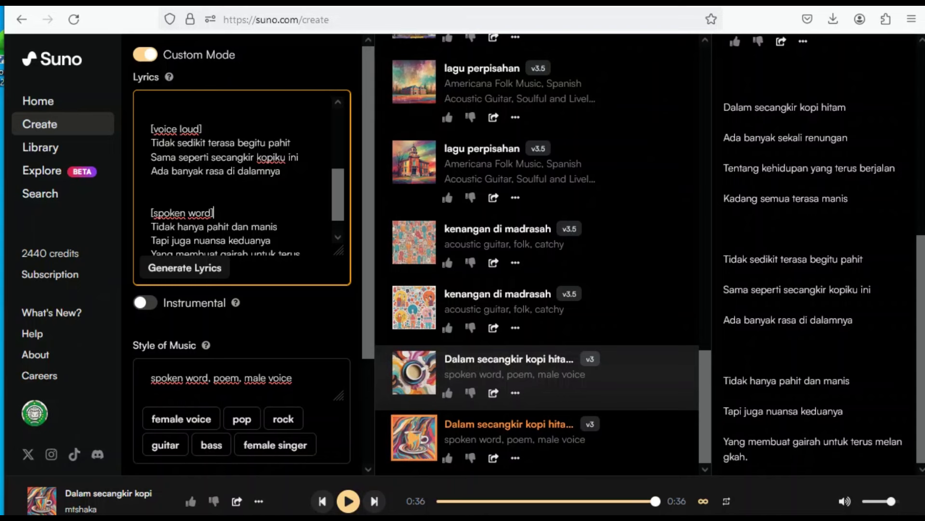
- Switch to the Suno.wiki Voice Tags page and highlight the Singing Style list from Gregorian chant to Vocaloid
key(ctrl+Tab)
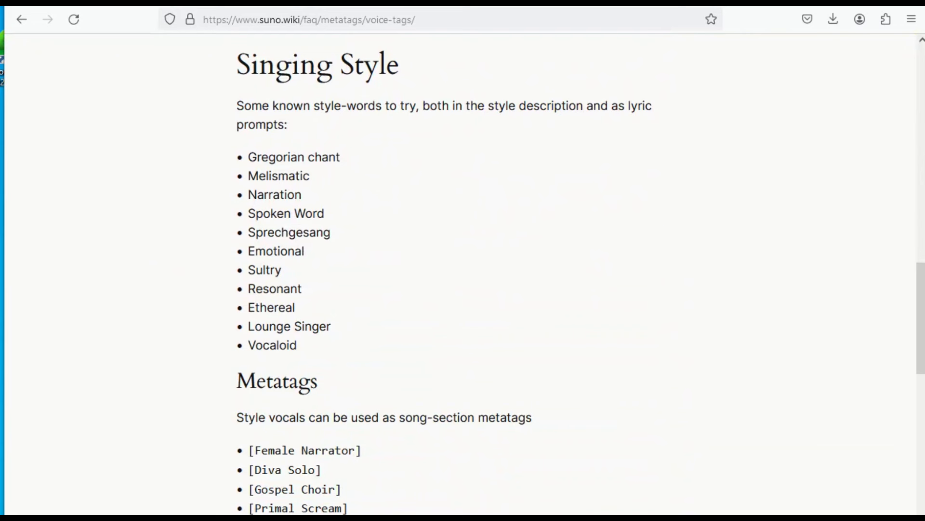
drag(248, 158, 298, 345)
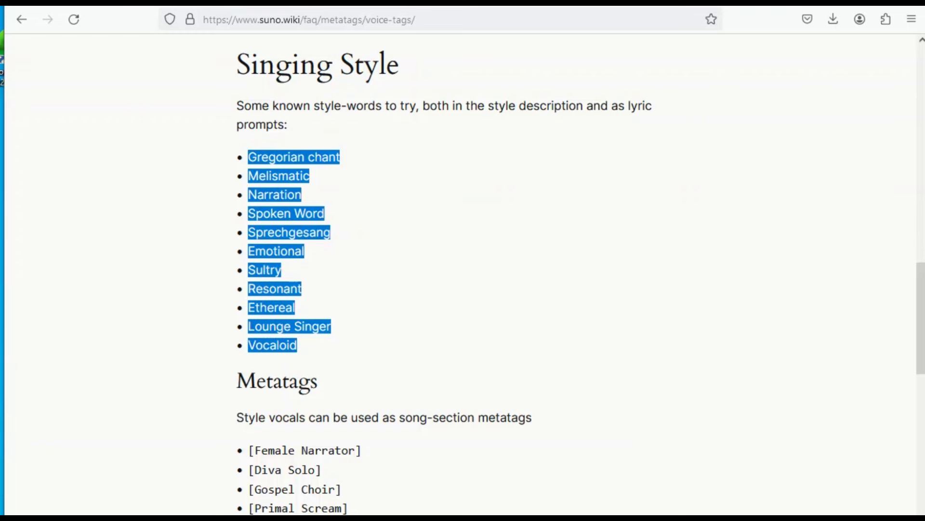
- Highlight the style word "Spoken Word" in the Singing Style list
click(309, 346)
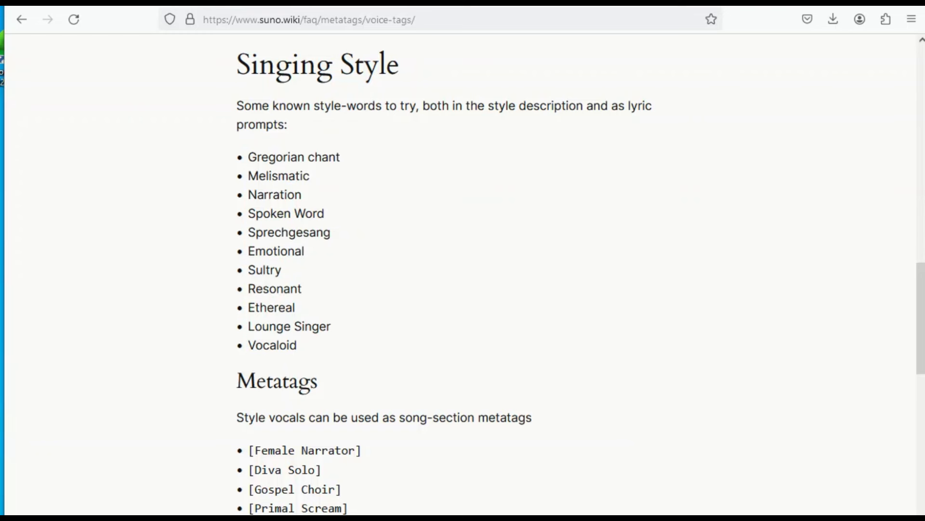
drag(248, 213, 325, 214)
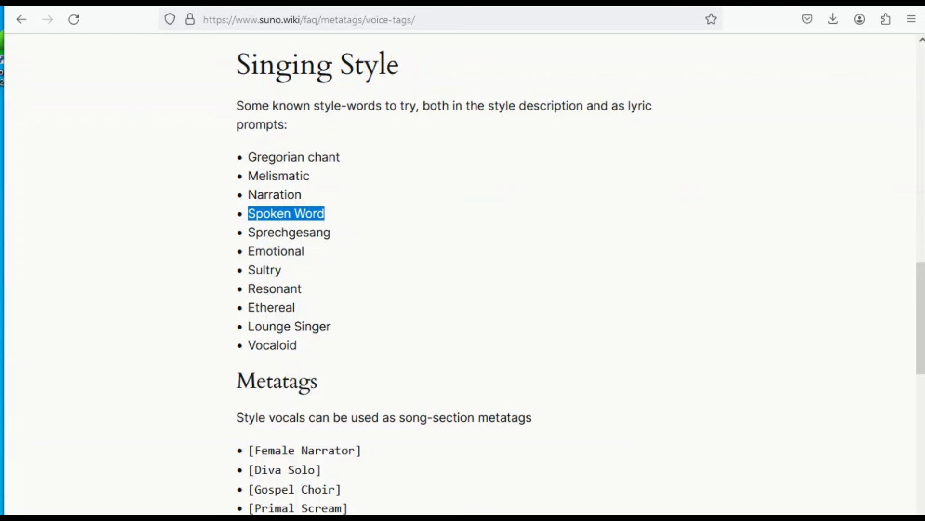
click(333, 214)
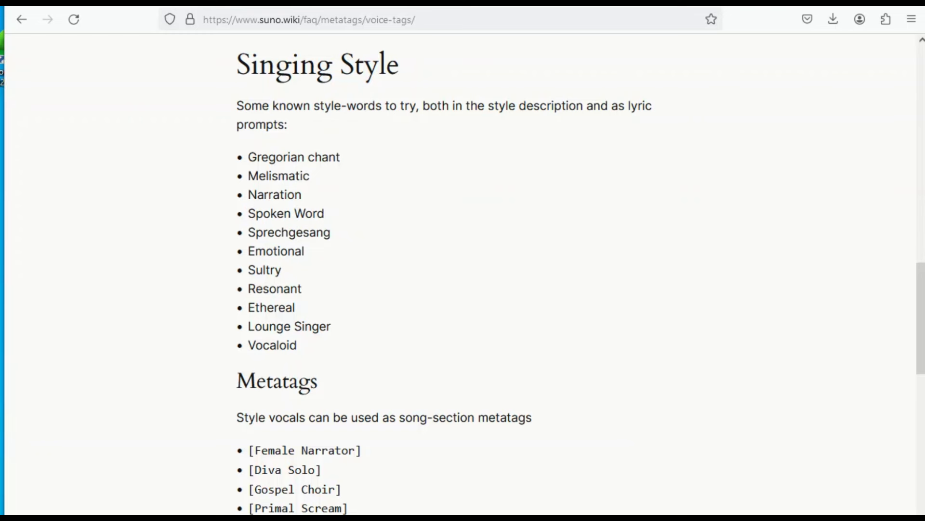
drag(248, 213, 324, 213)
click(333, 213)
- Switch to Suno and add "no music" to the style of music, after "spoken word, poem, male voice"
key(ctrl+Tab)
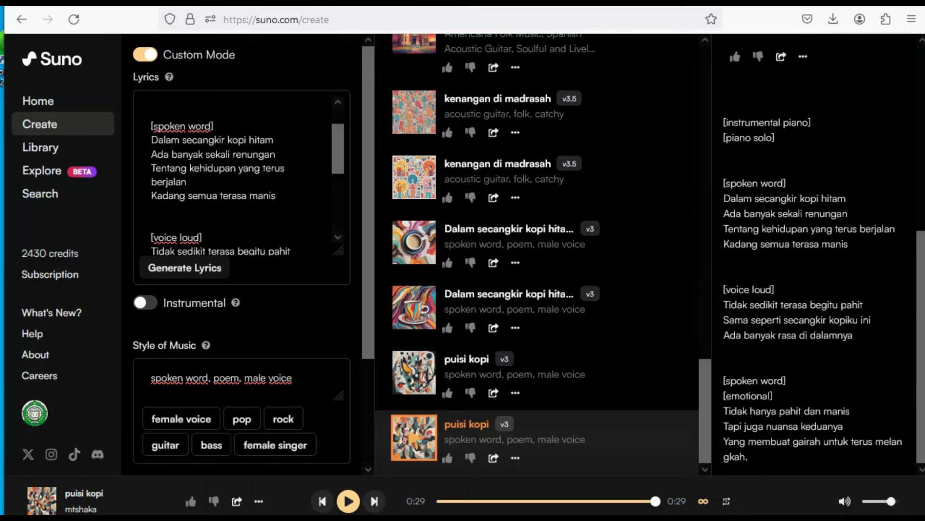
scroll(241, 174, up, 2)
scroll(284, 292, down, 3)
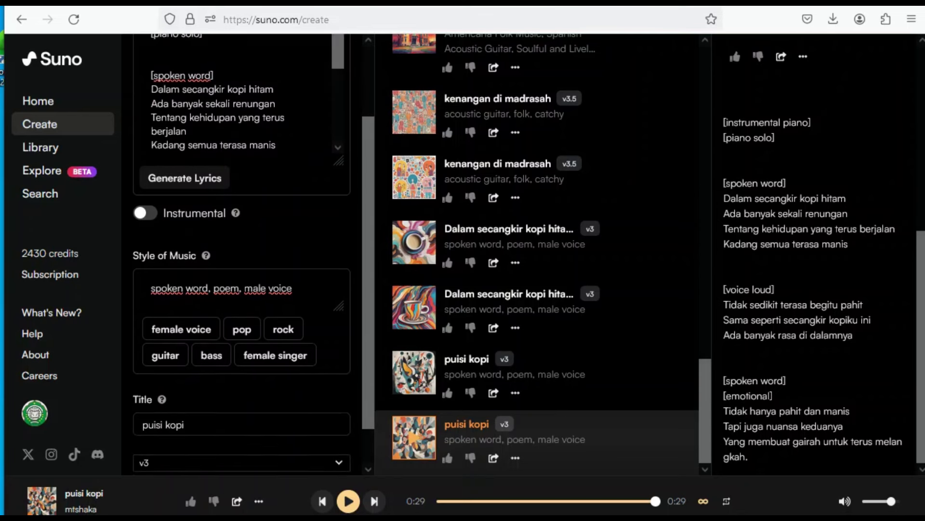
click(295, 246)
text(, )
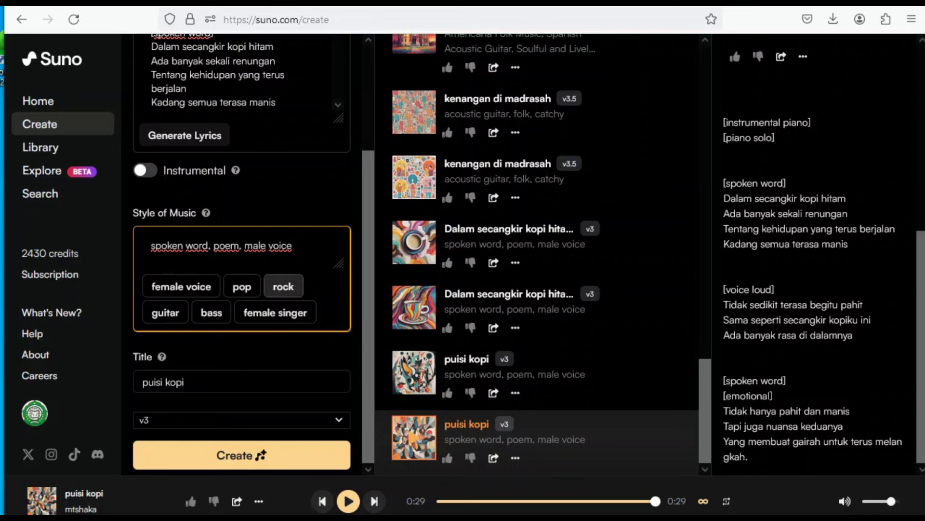
text(no mu)
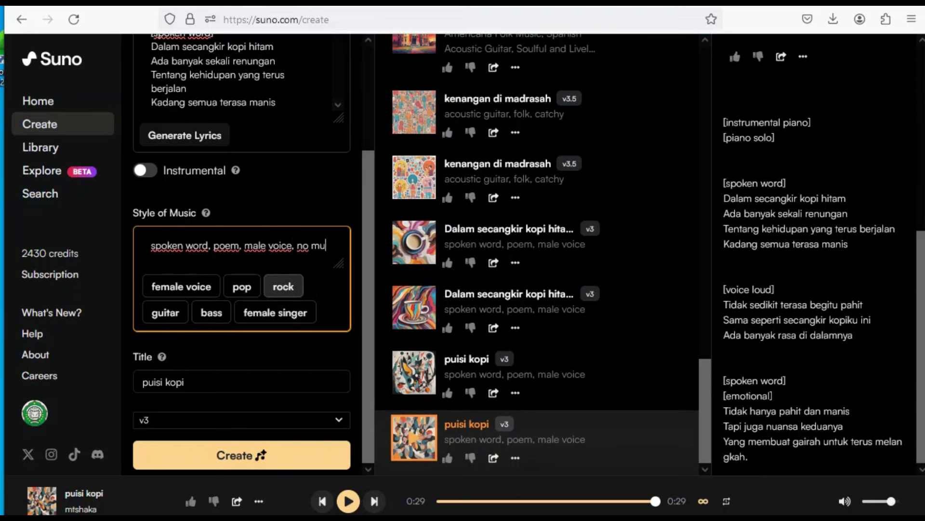
text(sic)
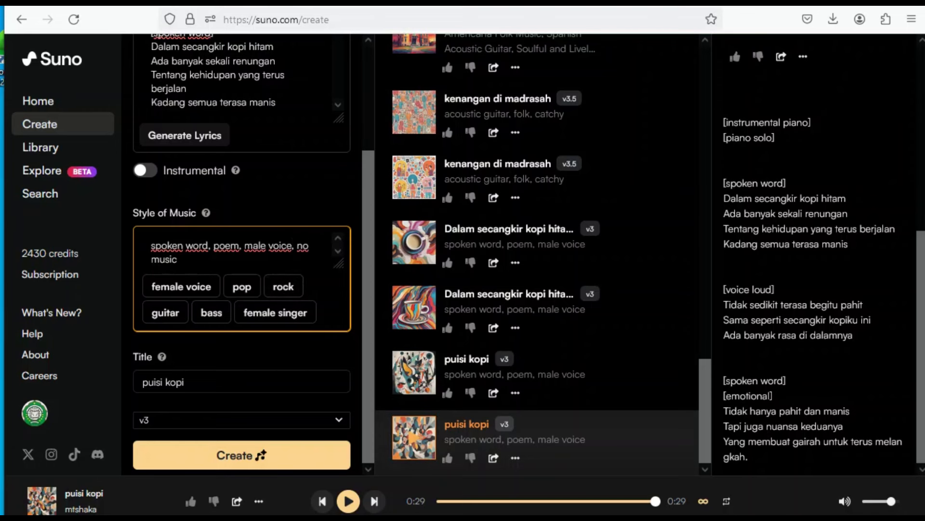
scroll(241, 290, up, 3)
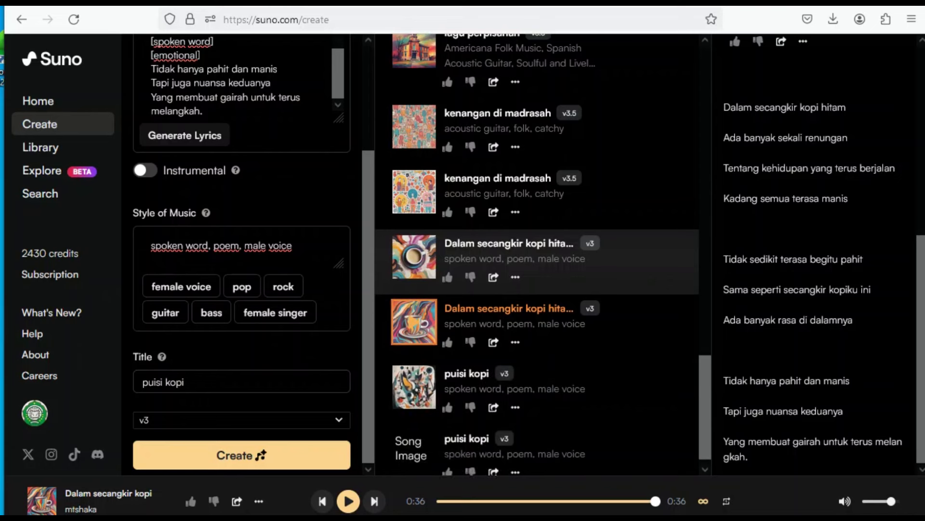
- Play the first "puisi kopi" track and follow its tagged lyrics
click(414, 386)
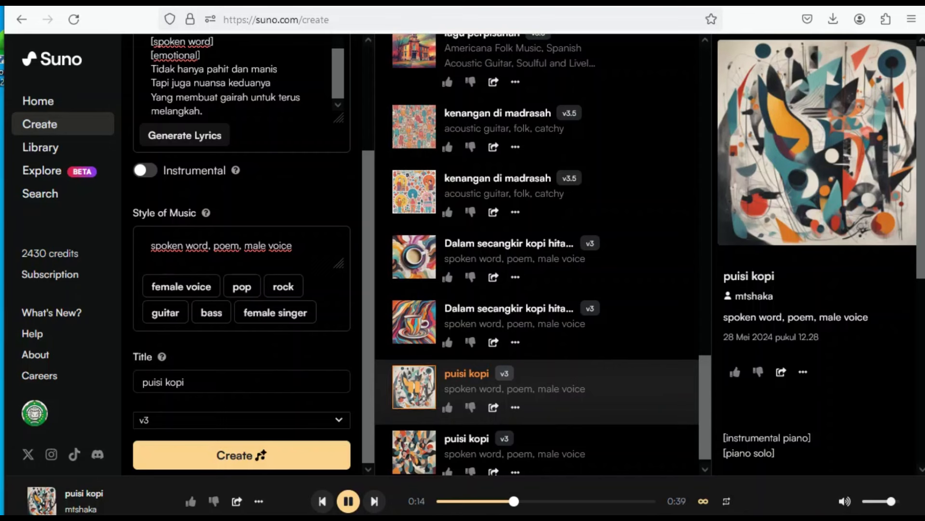
scroll(817, 256, down, 1)
scroll(817, 255, down, 5)
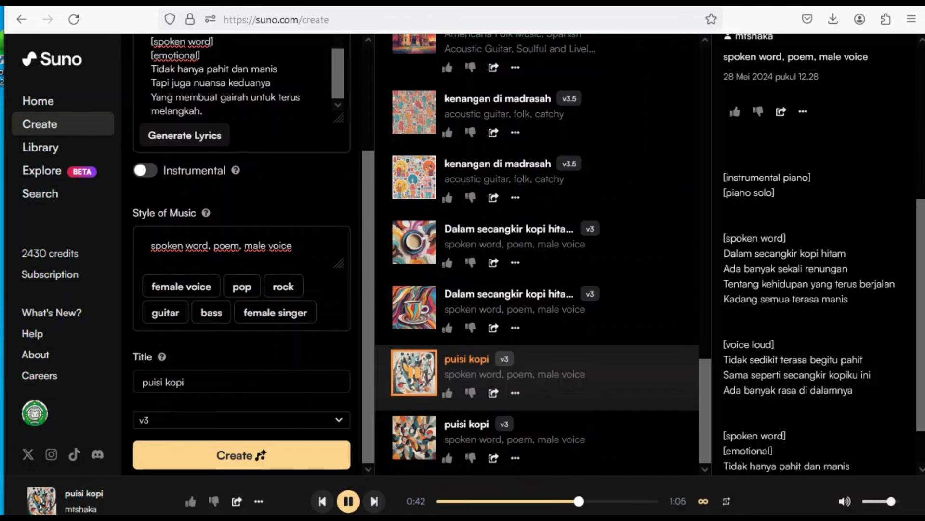
click(414, 372)
- Play the second "puisi kopi" track and follow its lyrics down to the last stanza
click(414, 438)
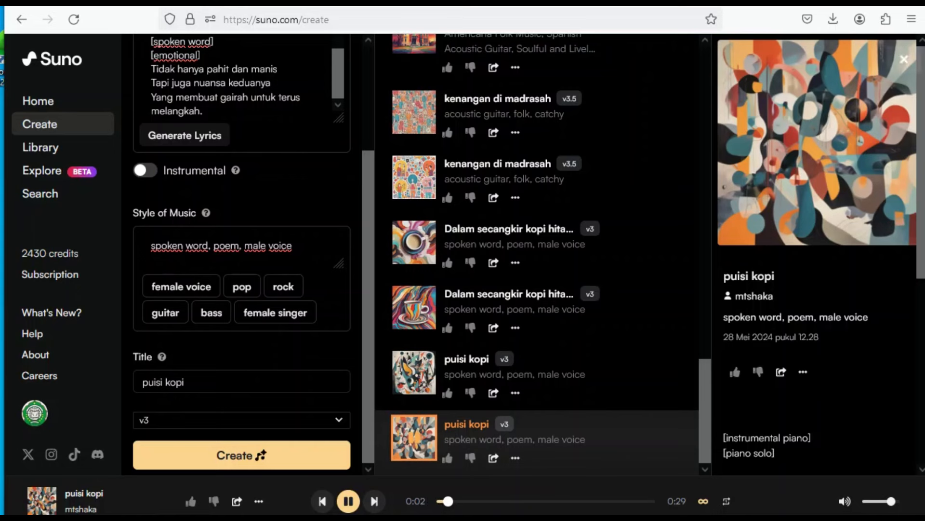
scroll(814, 309, down, 3)
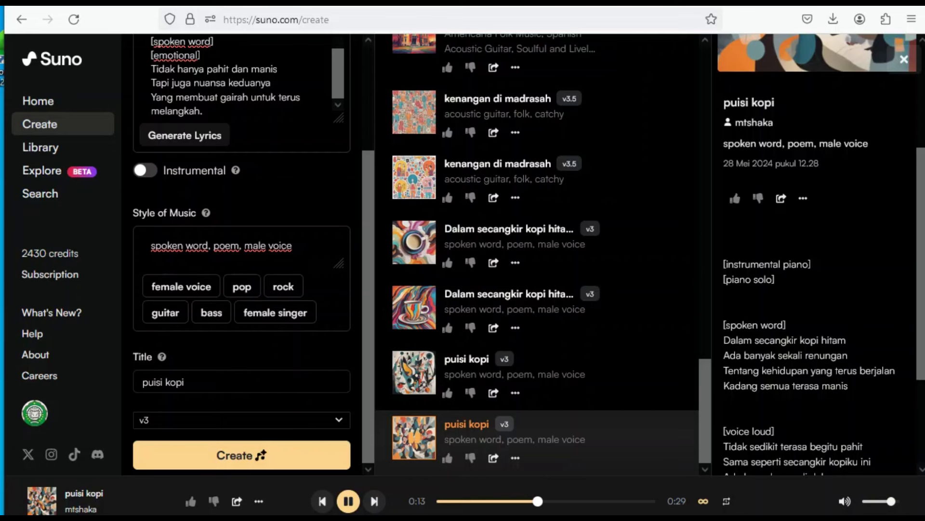
scroll(815, 256, down, 2)
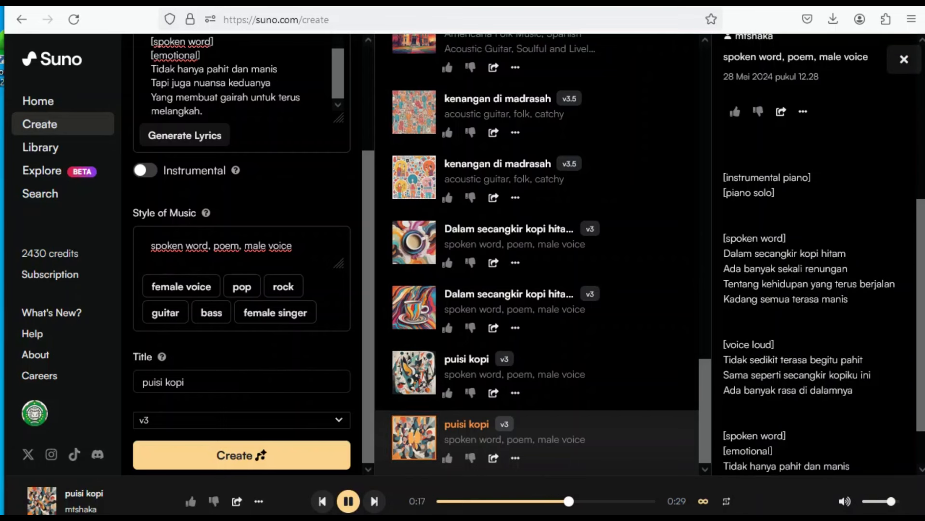
scroll(815, 256, down, 1)
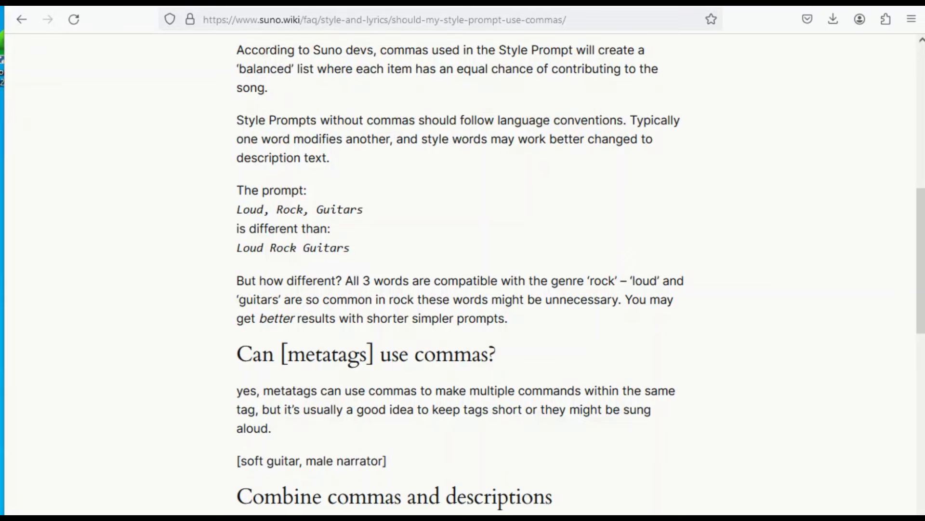
- Highlight the Suno.wiki text answering whether a style prompt should use commas, down to the advice on shorter, simpler prompts
scroll(460, 270, up, 2)
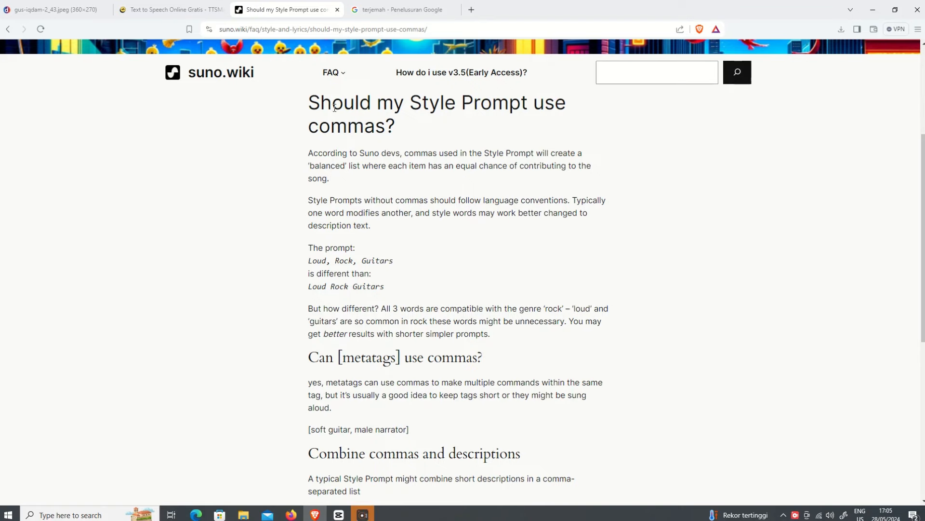
drag(309, 152, 489, 334)
click(489, 334)
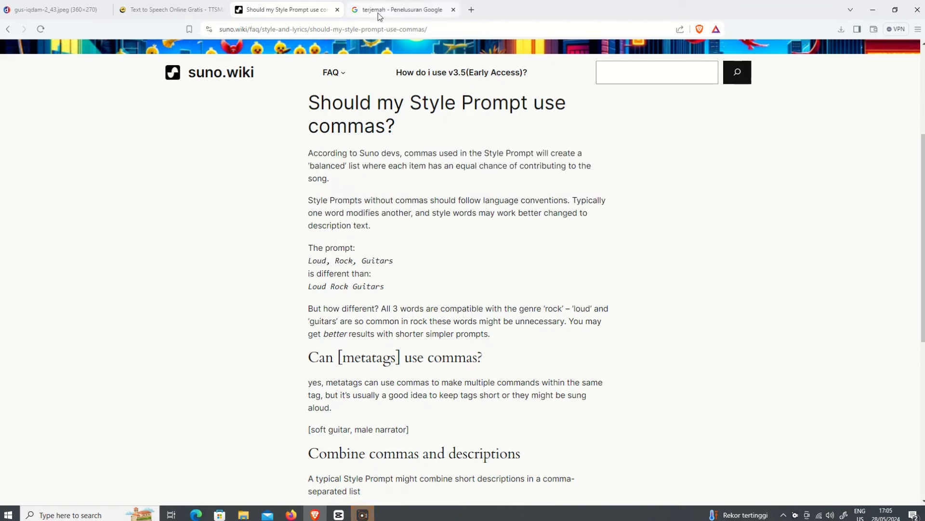
- Switch to the article's Indonesian translation in Google and mark its passage on commas creating a balanced list
click(378, 13)
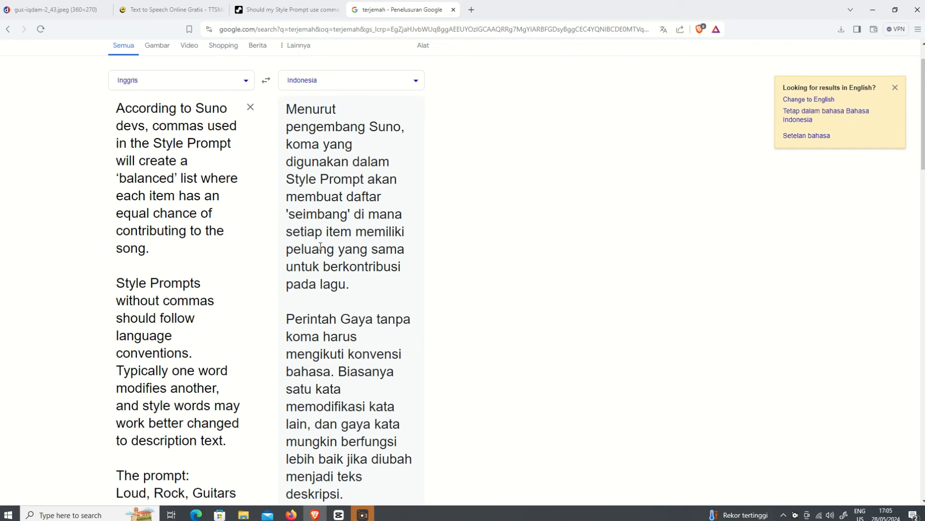
scroll(320, 247, down, 2)
scroll(320, 247, down, 10)
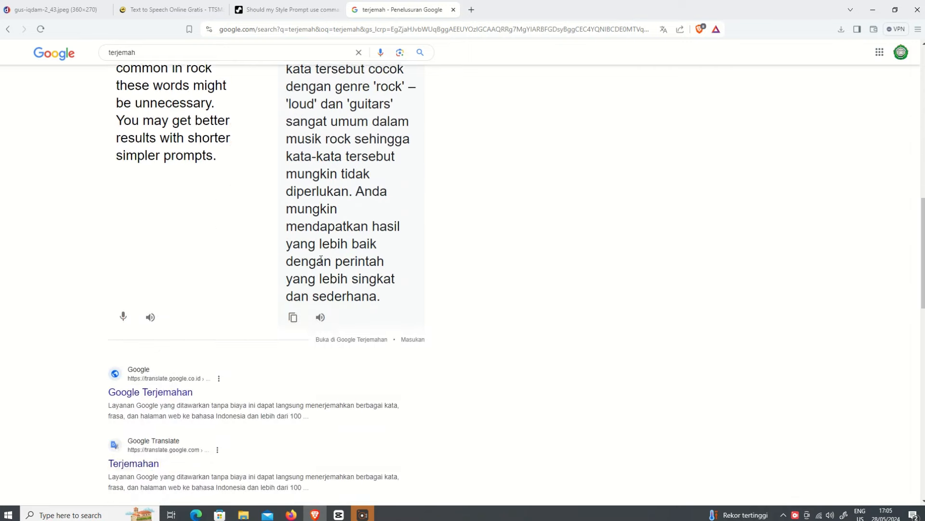
scroll(320, 260, up, 10)
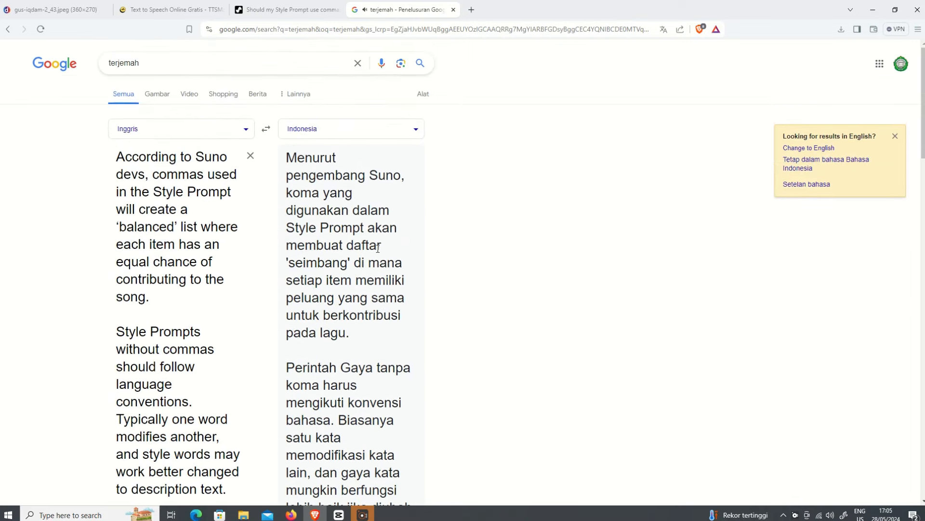
drag(309, 227, 369, 246)
drag(303, 263, 331, 332)
- Examine the translated paragraph on style prompts without commas, marking its key phrases
scroll(334, 348, down, 1)
scroll(334, 348, down, 1)
drag(317, 270, 374, 270)
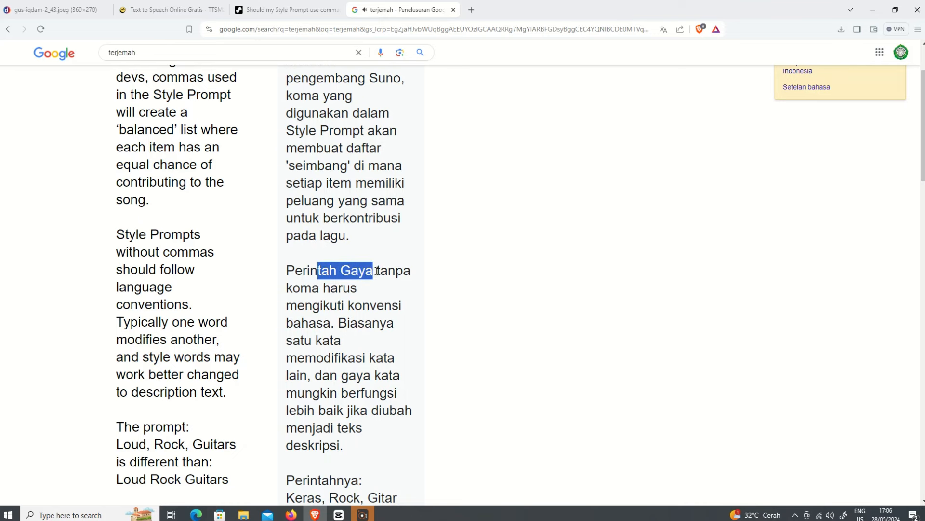
drag(312, 289, 331, 289)
click(322, 304)
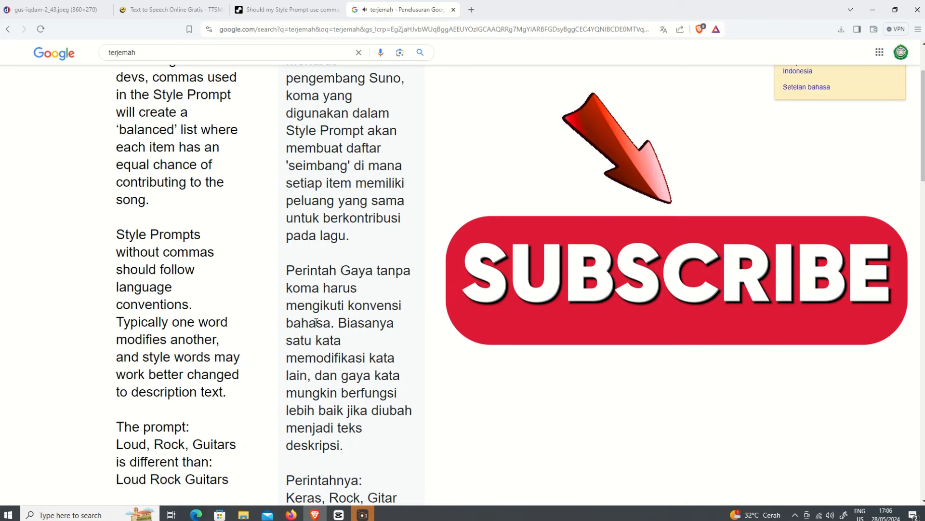
scroll(321, 326, down, 2)
drag(299, 243, 338, 260)
click(297, 280)
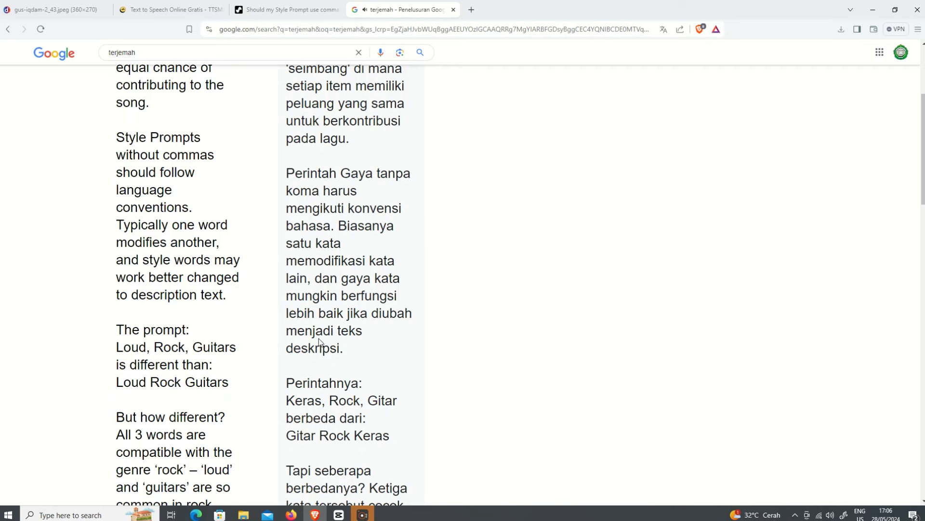
- Compare the translated example prompts "Keras, Rock, Gitar" and "Gitar Rock Keras" by marking their words
scroll(318, 337, down, 1)
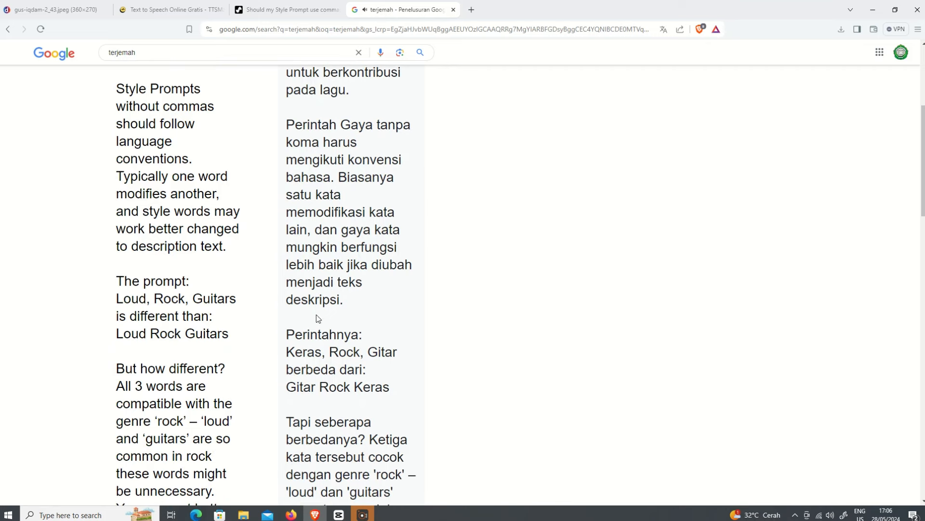
scroll(304, 336, down, 1)
drag(291, 302, 316, 303)
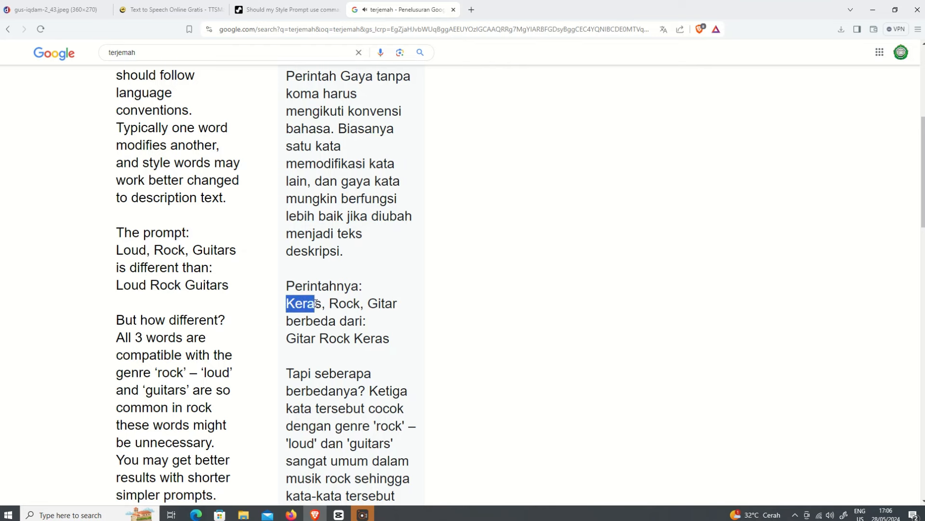
click(367, 306)
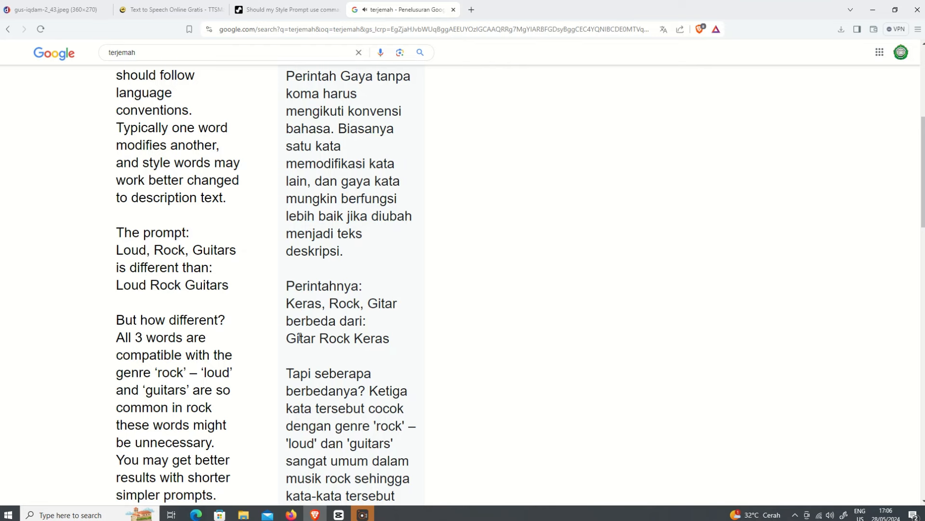
drag(300, 338, 354, 341)
click(360, 340)
- Read the translation's closing paragraph on the words 'loud' and 'guitars' and on using shorter prompts
scroll(333, 374, down, 2)
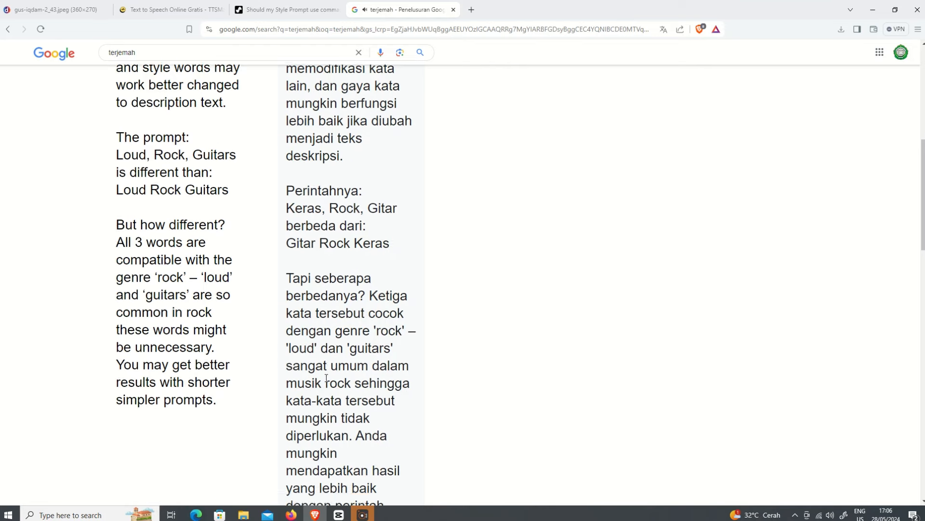
scroll(322, 323, down, 1)
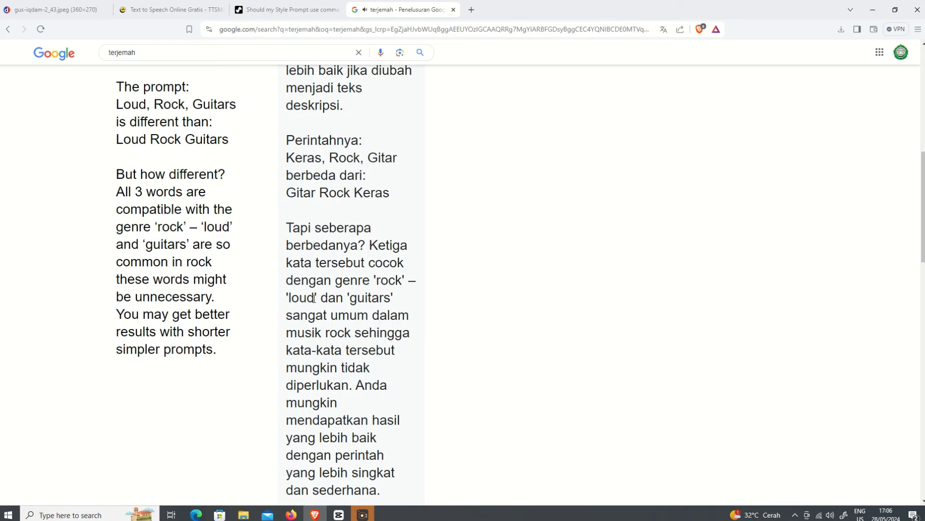
drag(353, 298, 365, 299)
scroll(324, 332, down, 1)
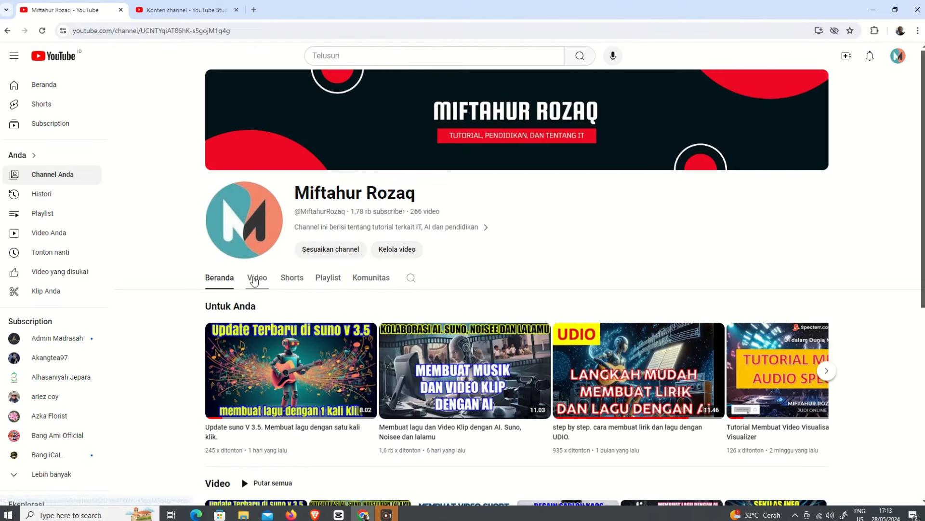
- Open the YouTube channel's video list and look through its AI music and design tutorials
click(255, 280)
scroll(269, 279, down, 2)
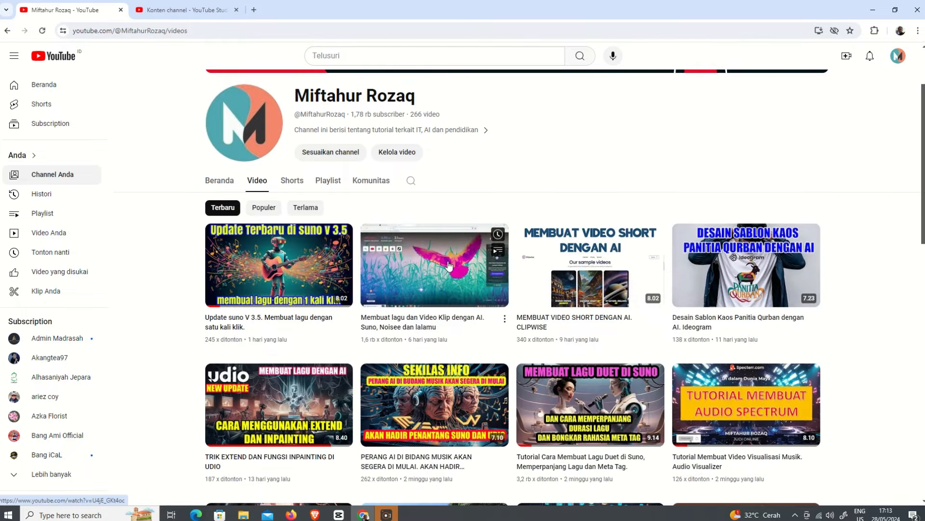
scroll(280, 257, down, 4)
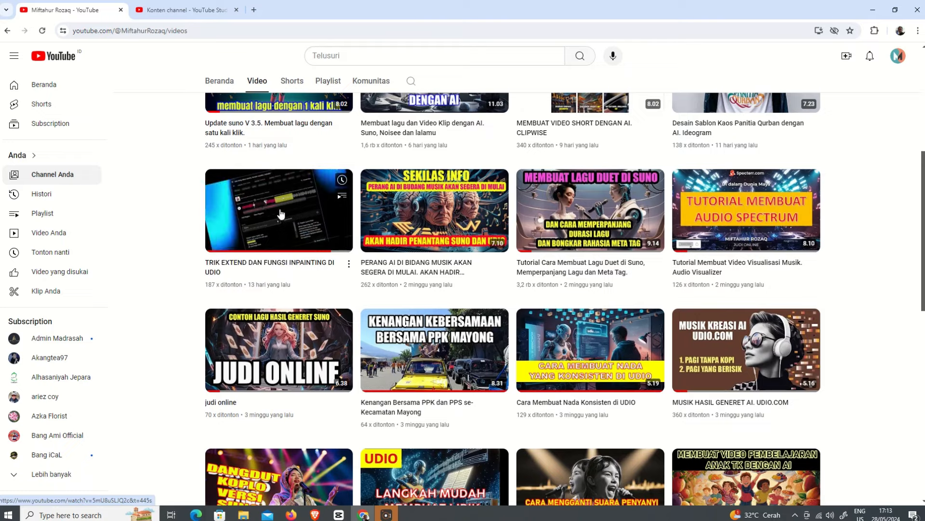
scroll(282, 214, down, 1)
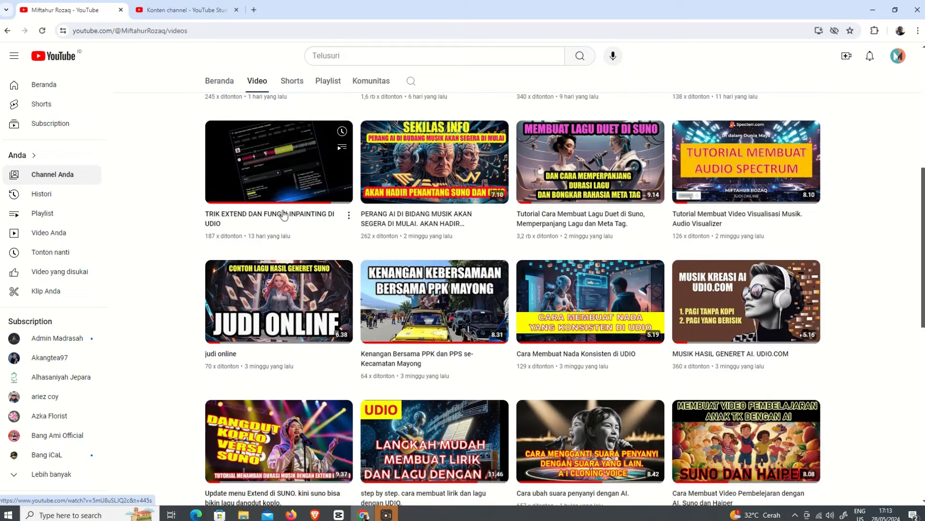
scroll(396, 230, down, 2)
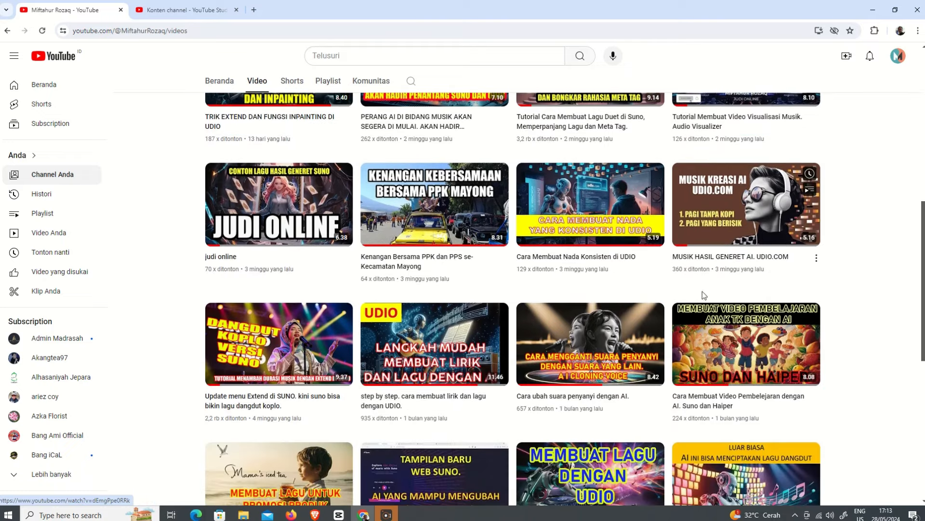
scroll(702, 292, down, 2)
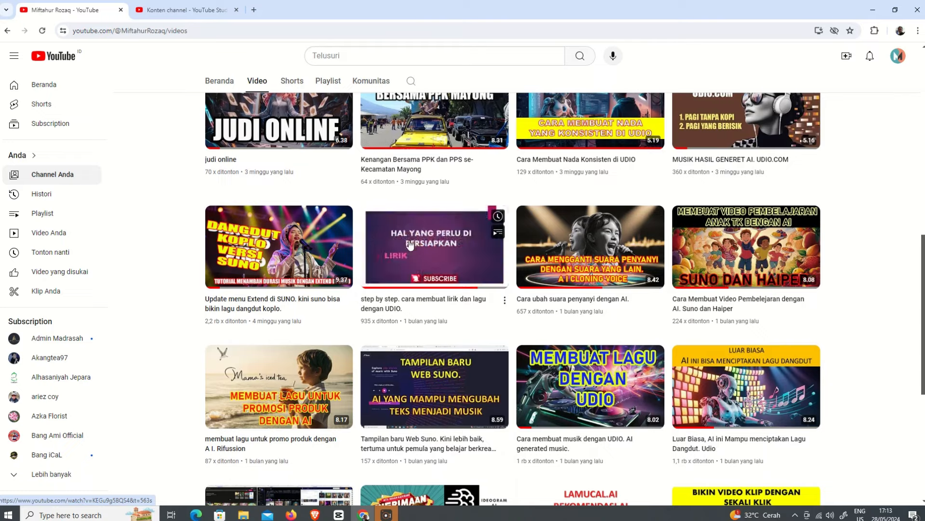
scroll(285, 247, down, 4)
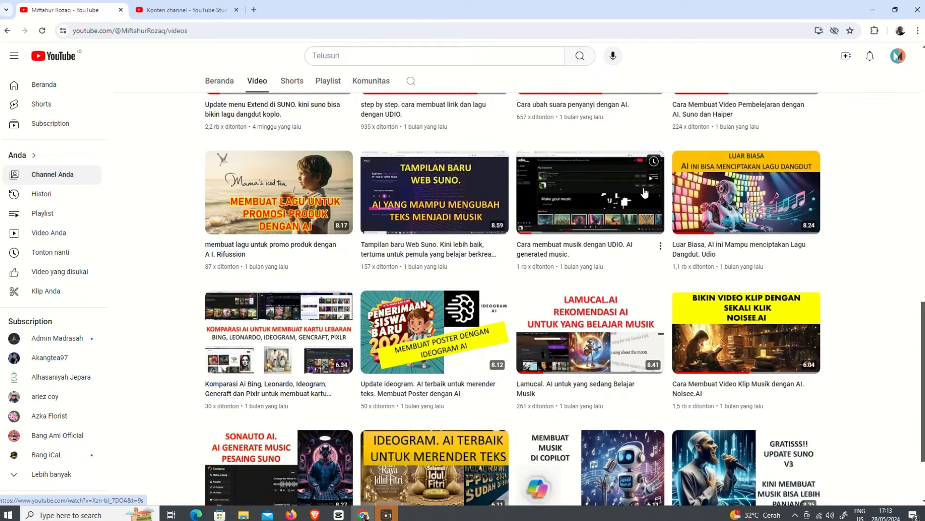
scroll(615, 208, down, 3)
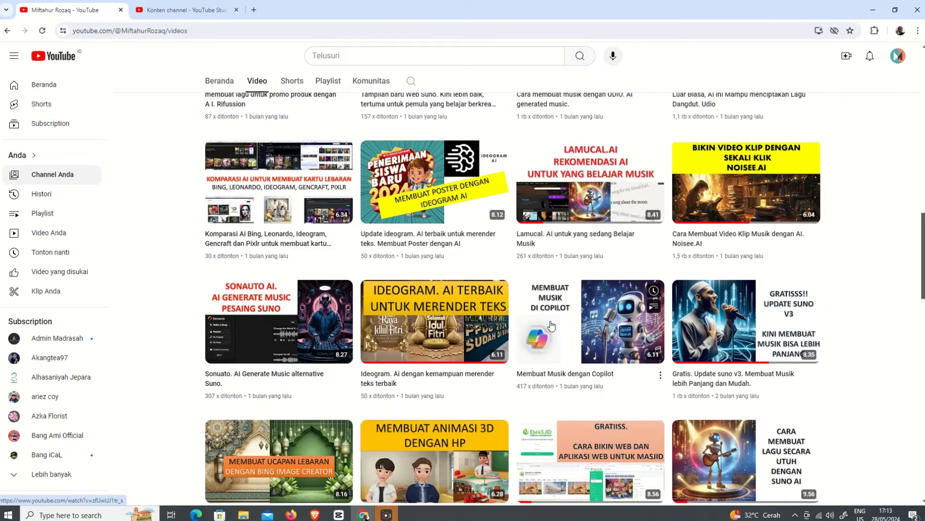
scroll(559, 322, down, 4)
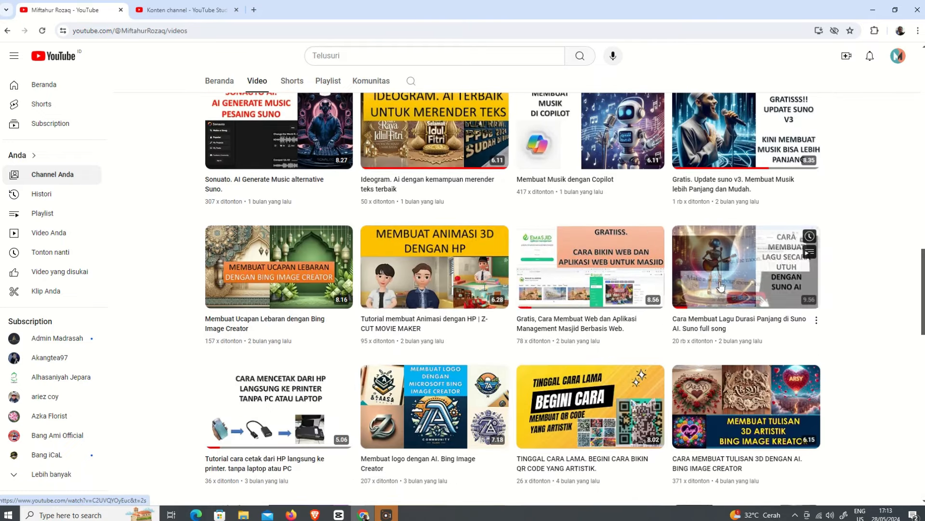